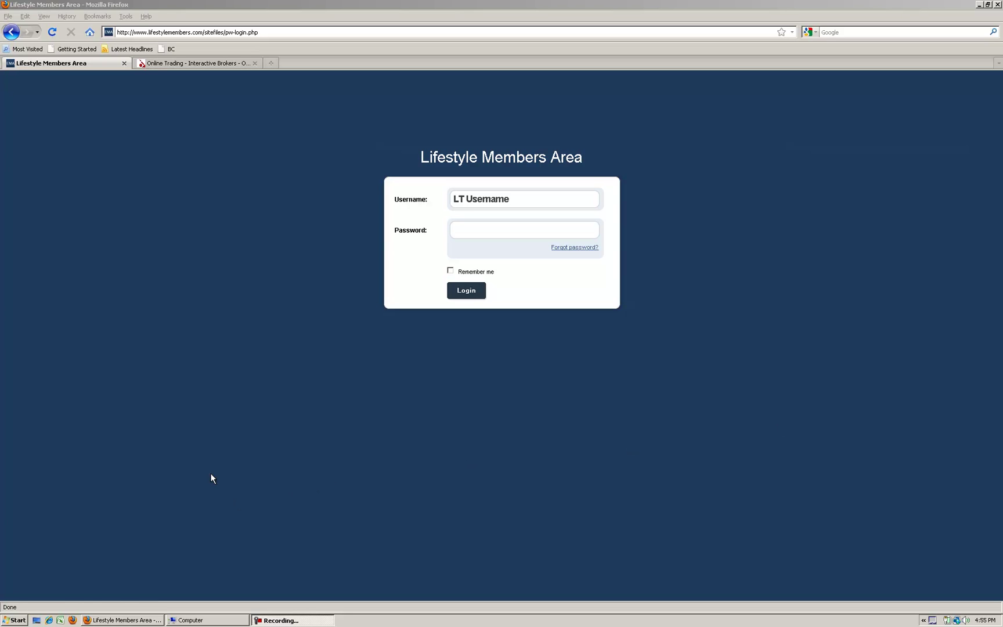
# Open Control Panel's Programs and Features list of installed software, including AAA Trade and ARLP
pyautogui.click(14, 620)
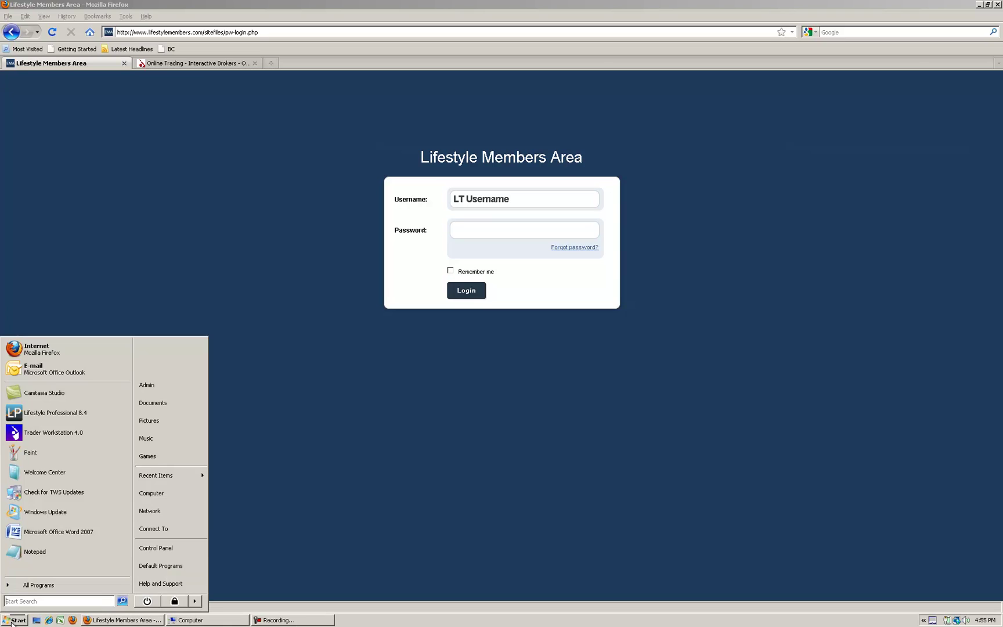
pyautogui.click(178, 551)
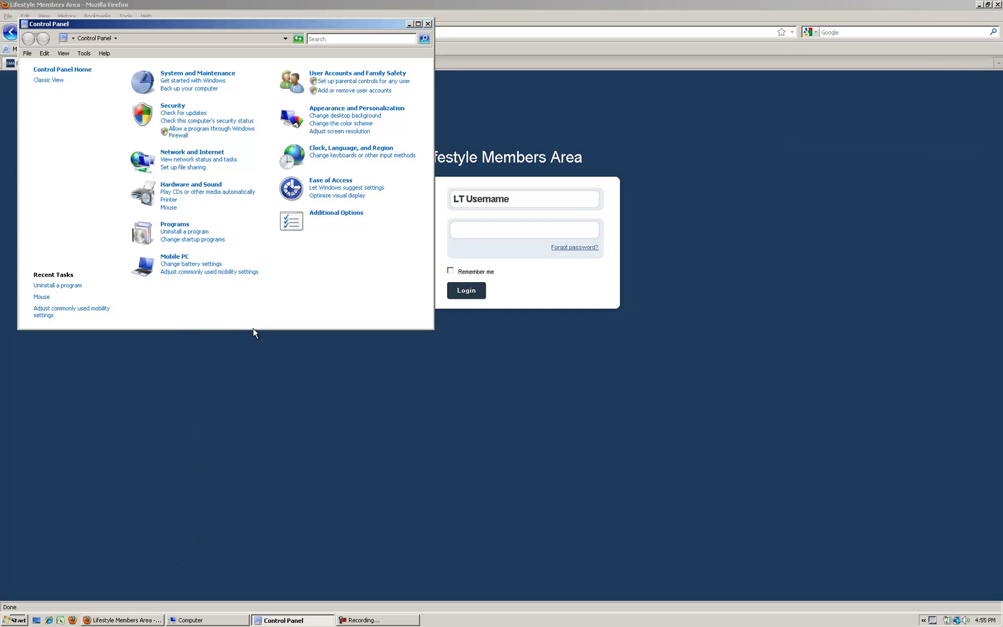
pyautogui.click(173, 232)
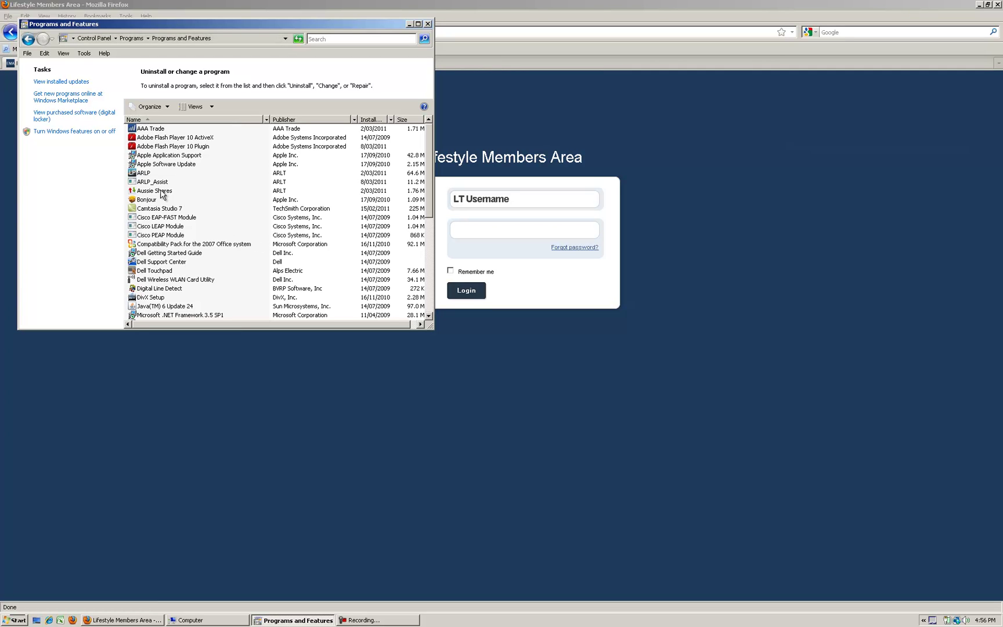
# Uninstall ARLP from Programs and Features, confirming the removal and the permission prompt
pyautogui.click(145, 174)
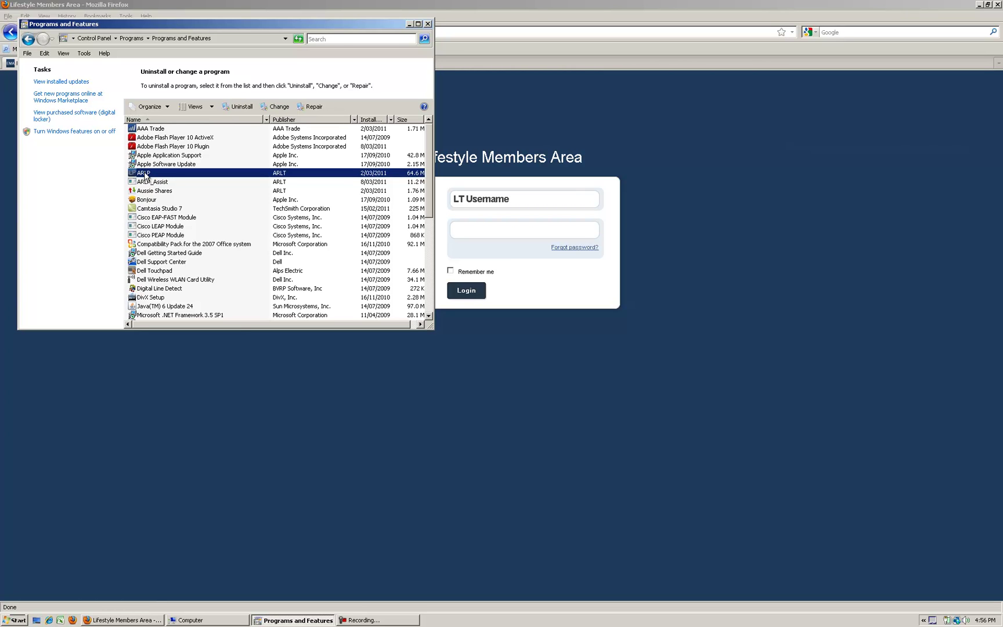
pyautogui.doubleClick(145, 174)
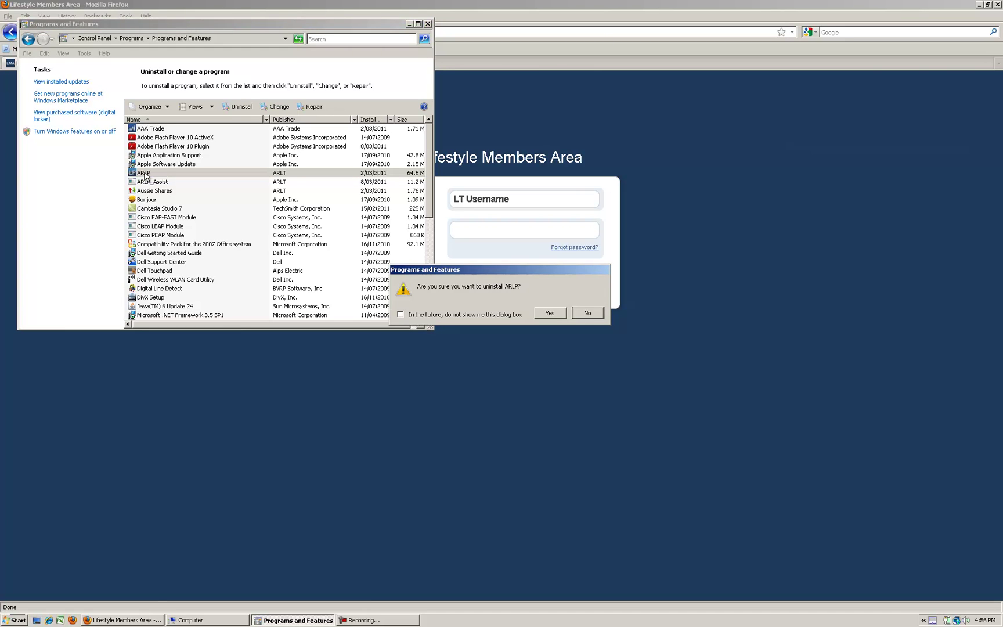
pyautogui.click(558, 314)
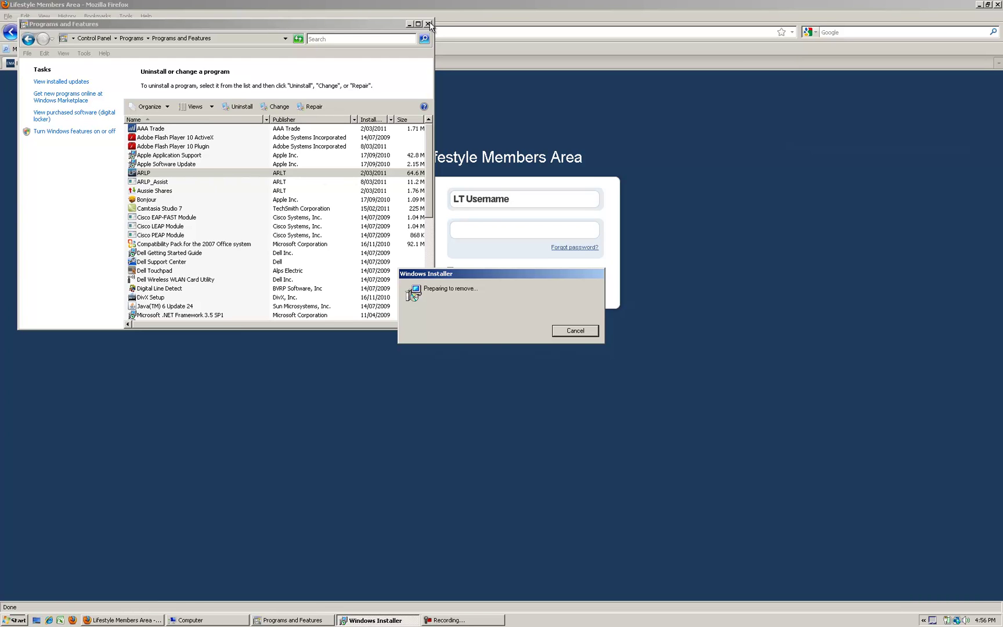
pyautogui.click(459, 620)
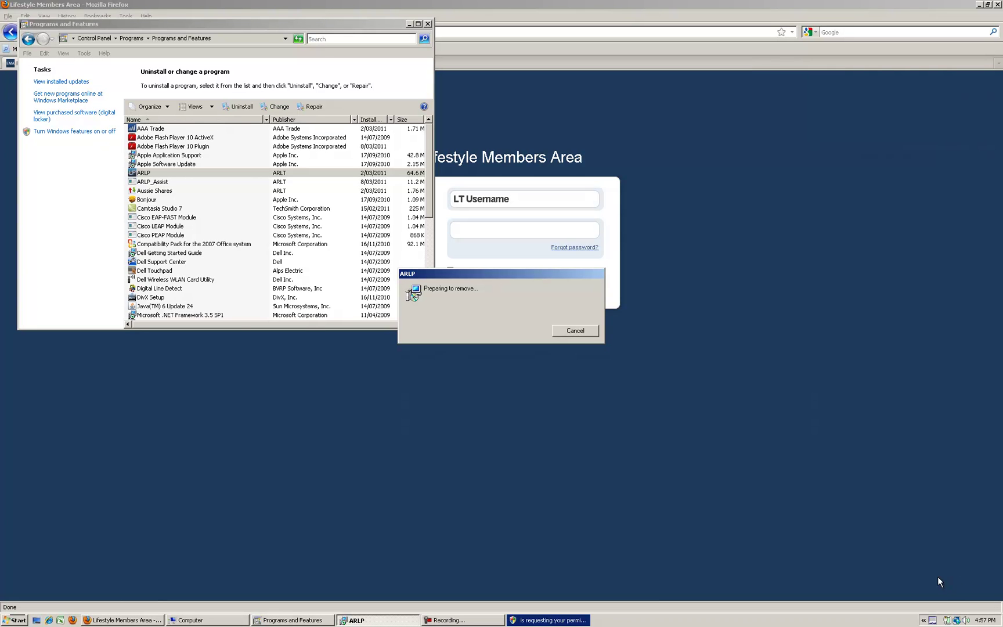
pyautogui.click(524, 620)
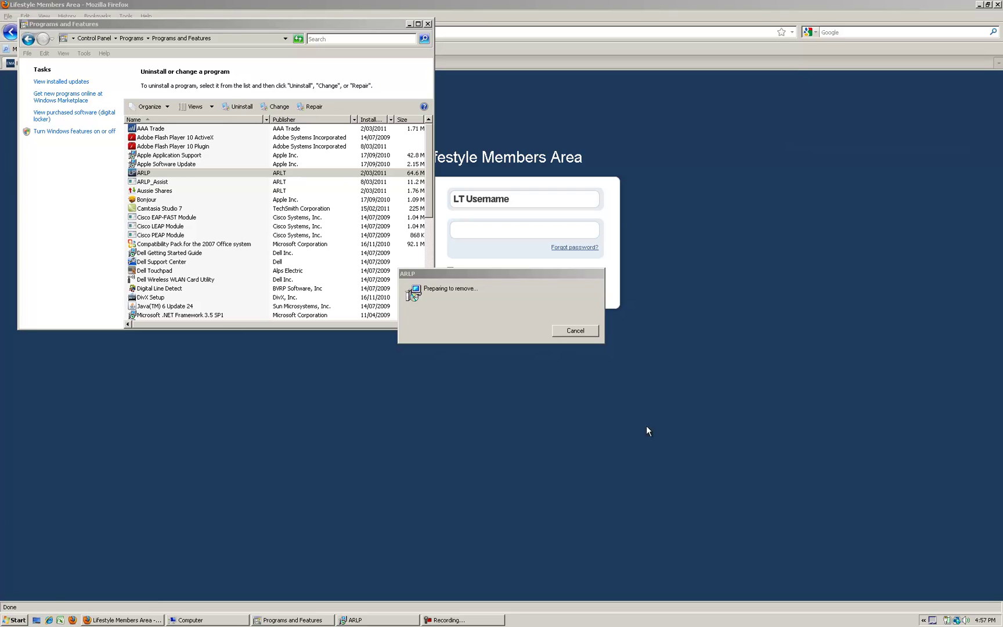
pyautogui.click(504, 621)
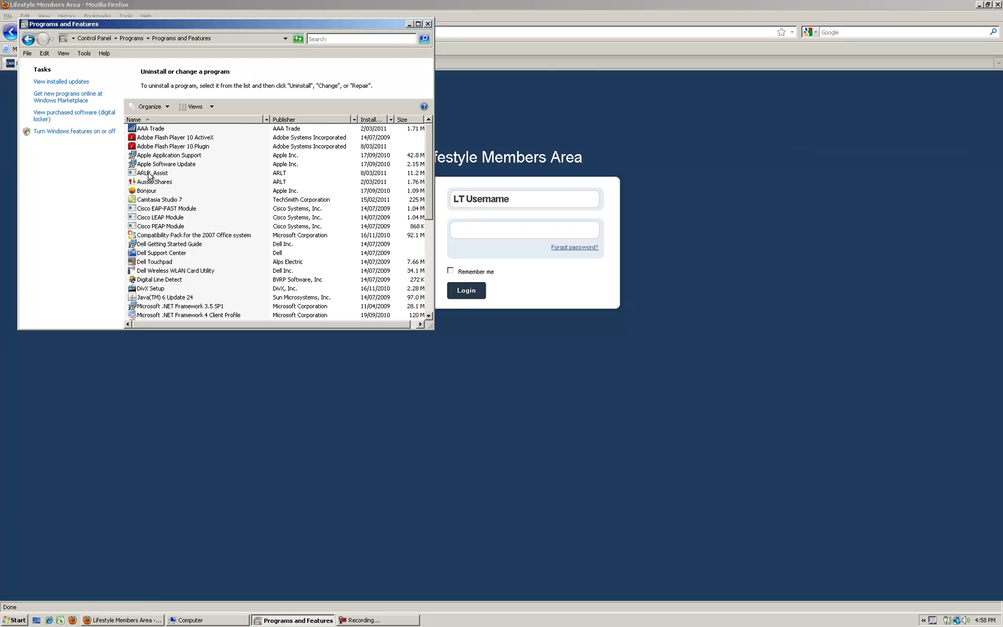
# Close the programs list and log in to Lifestyle Members Area with the member's username and password
pyautogui.click(427, 25)
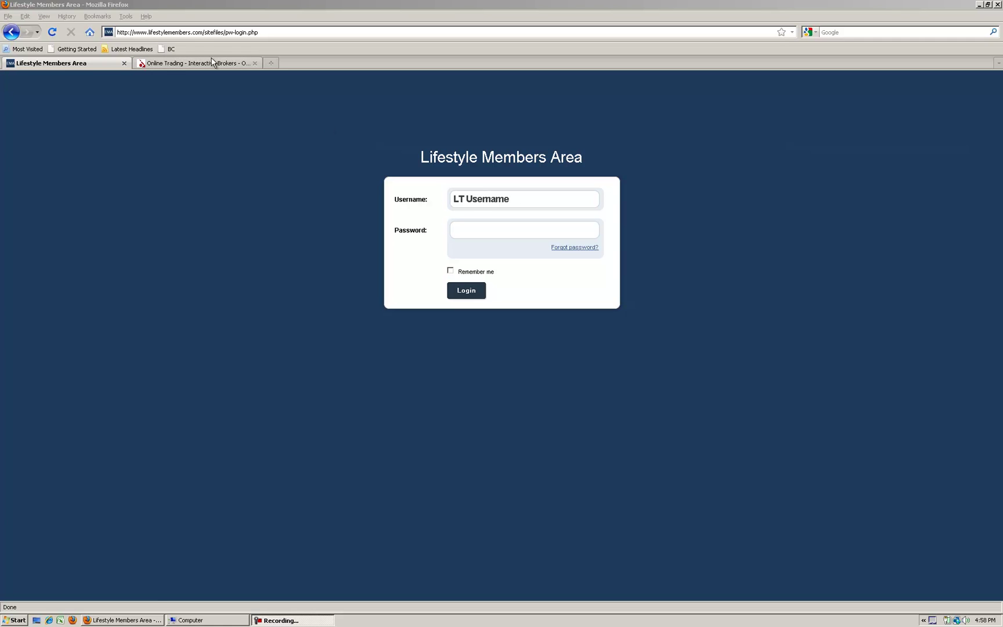
pyautogui.click(493, 199)
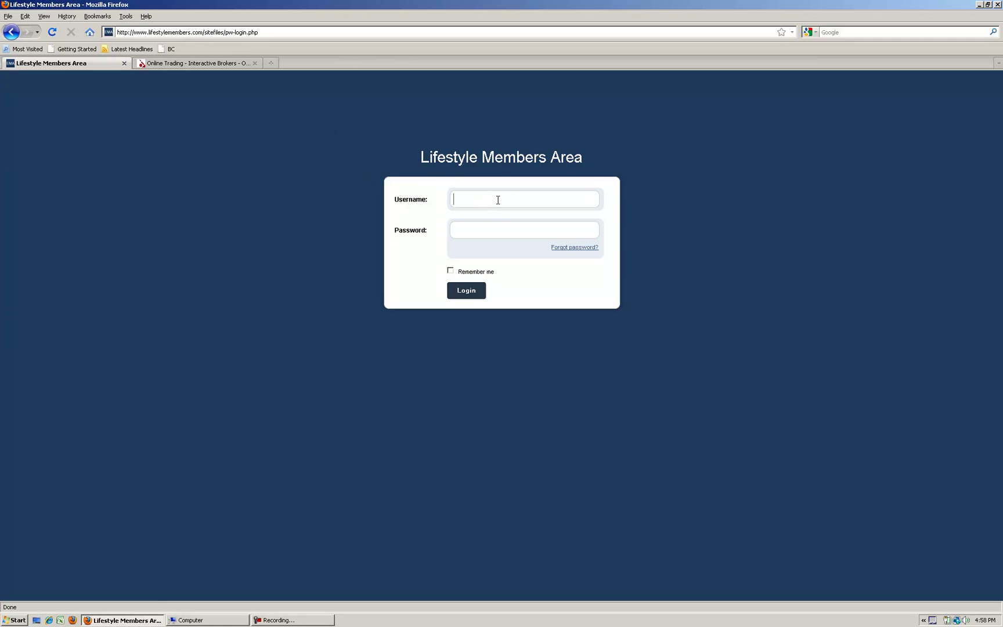
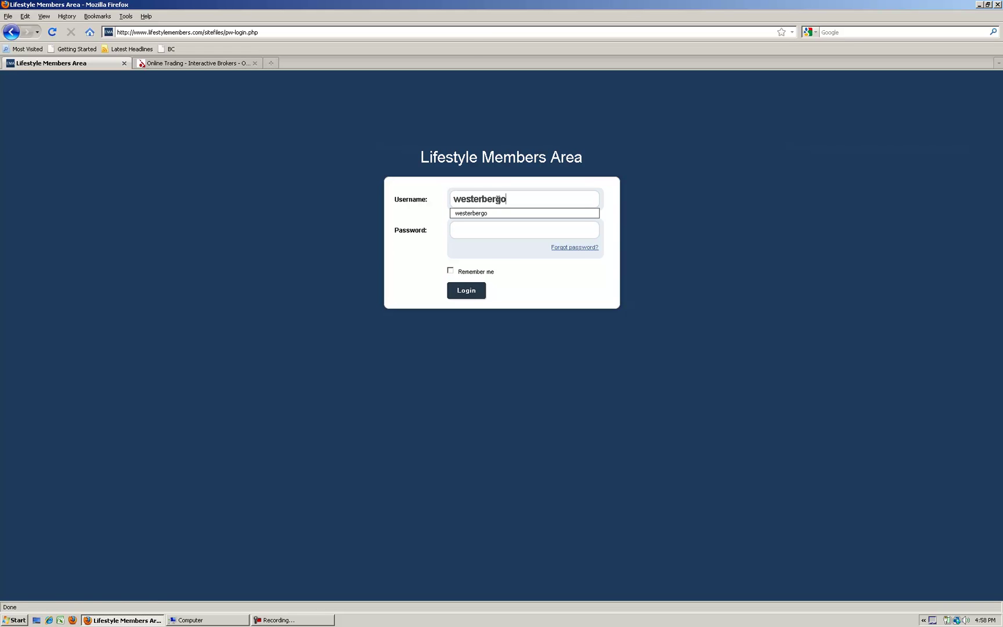
pyautogui.press('Tab')
pyautogui.write('********')
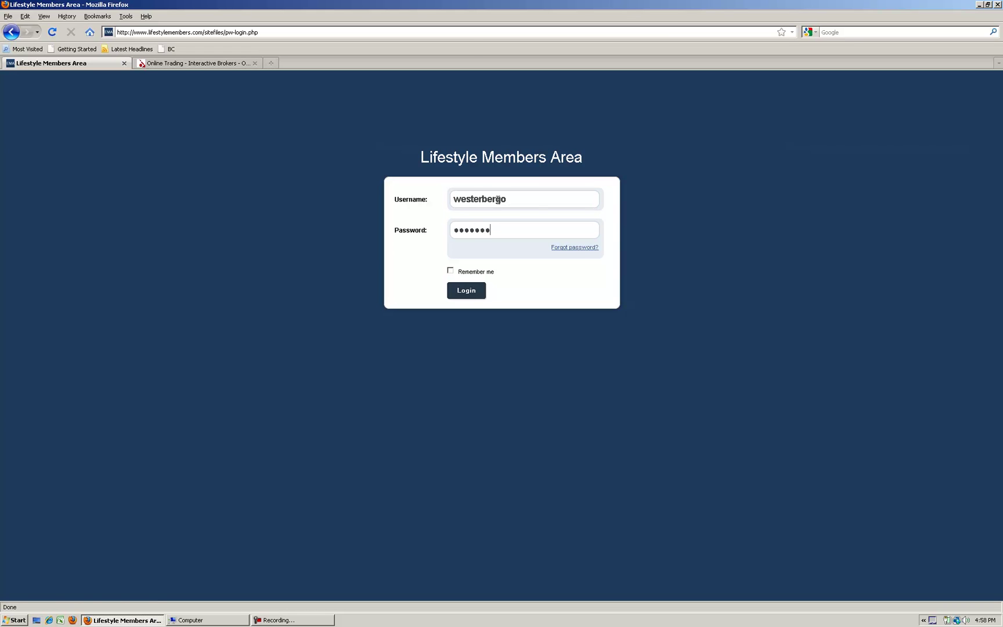
pyautogui.click(480, 291)
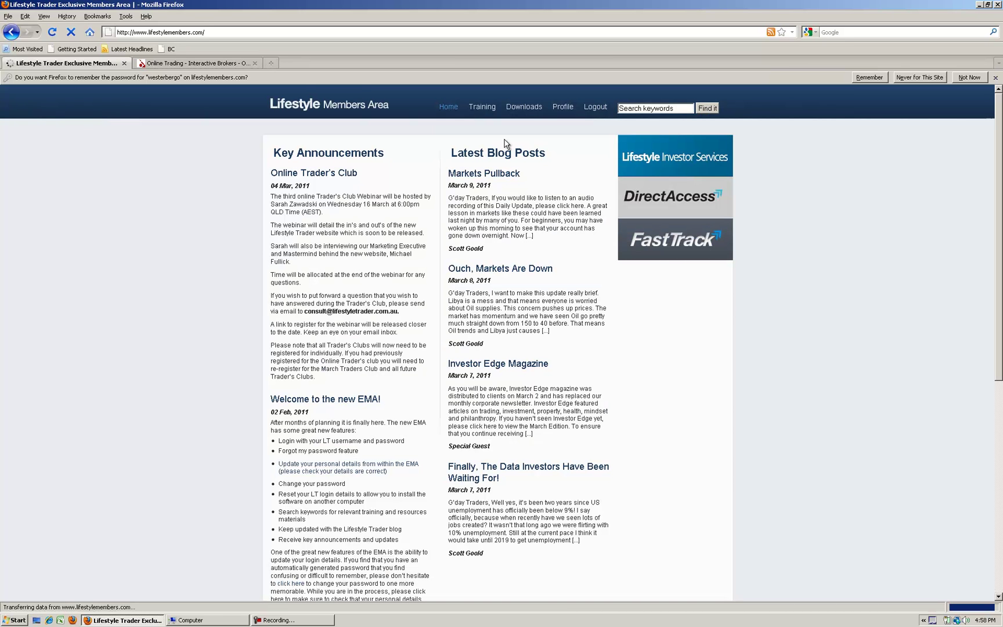
# On the Downloads > Software page, save the Lifestyle Professional 8.4 installer ARLP8.407_Setup(4).exe
pyautogui.moveTo(525, 108)
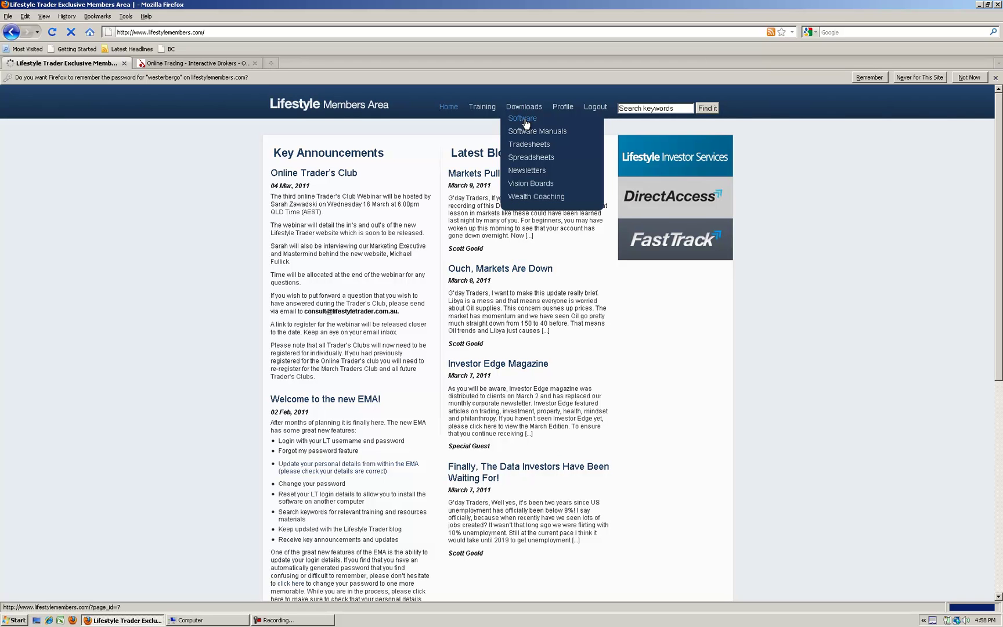
pyautogui.click(527, 120)
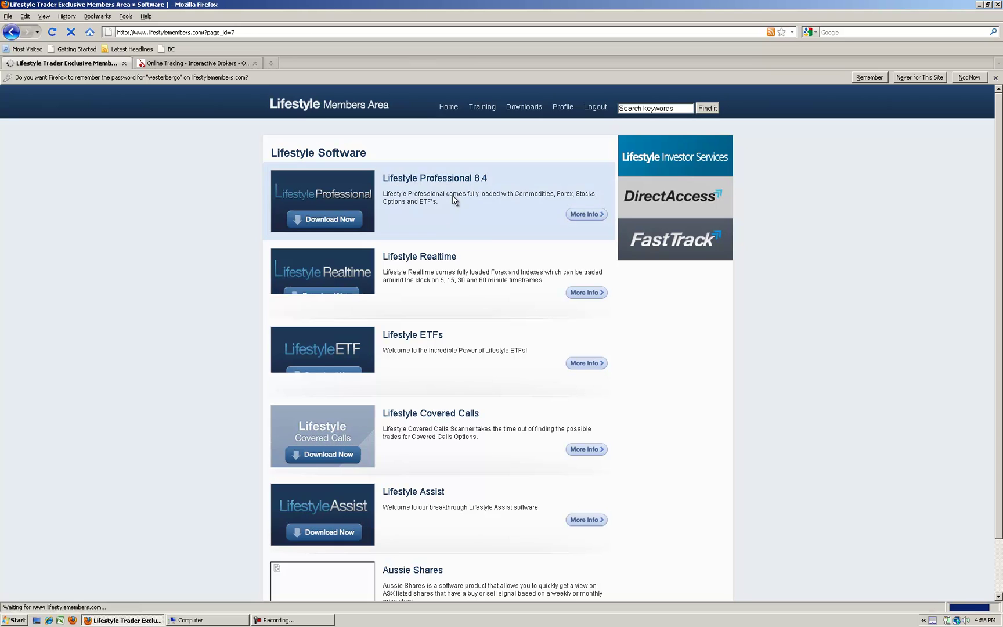
pyautogui.scroll(-2, 446, 251)
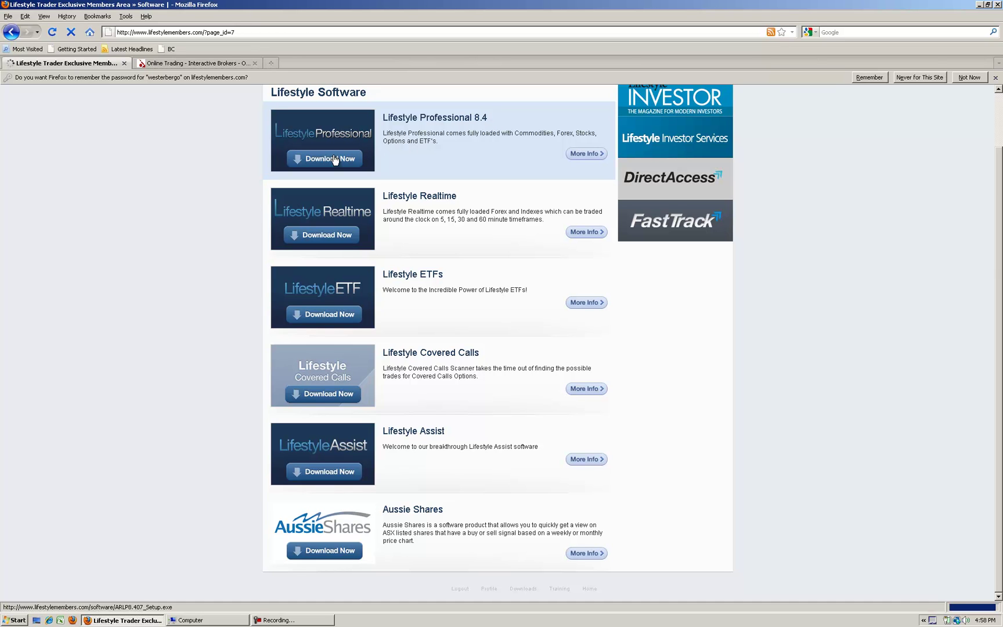
pyautogui.click(308, 160)
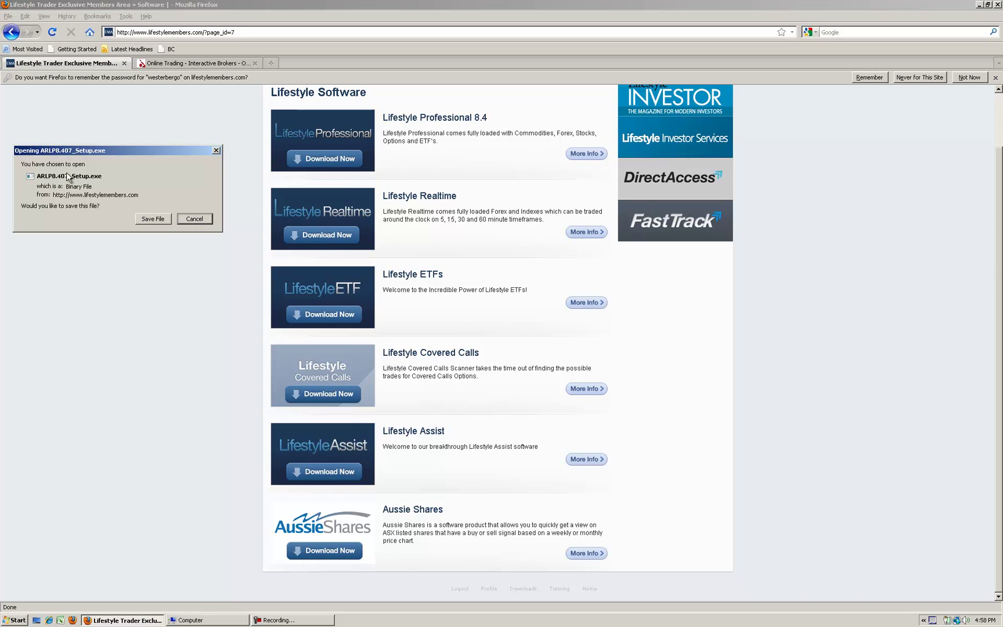
pyautogui.click(147, 219)
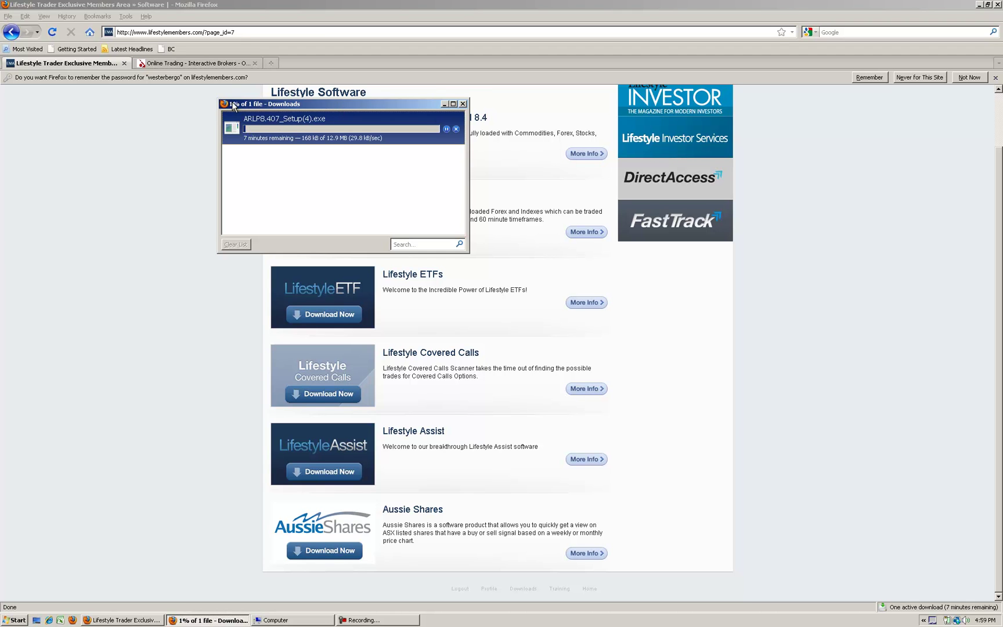
pyautogui.moveTo(220, 105); pyautogui.dragTo(17, 105)
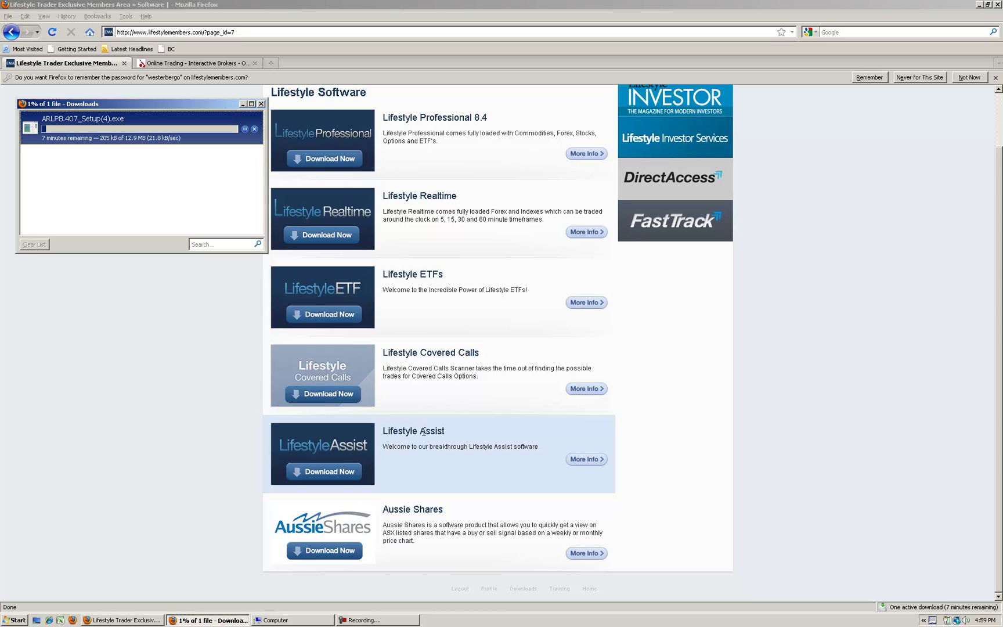
# Save the Lifestyle Assist installer ARLP_AssistSetup(2).exe and bring the downloads list forward
pyautogui.click(317, 473)
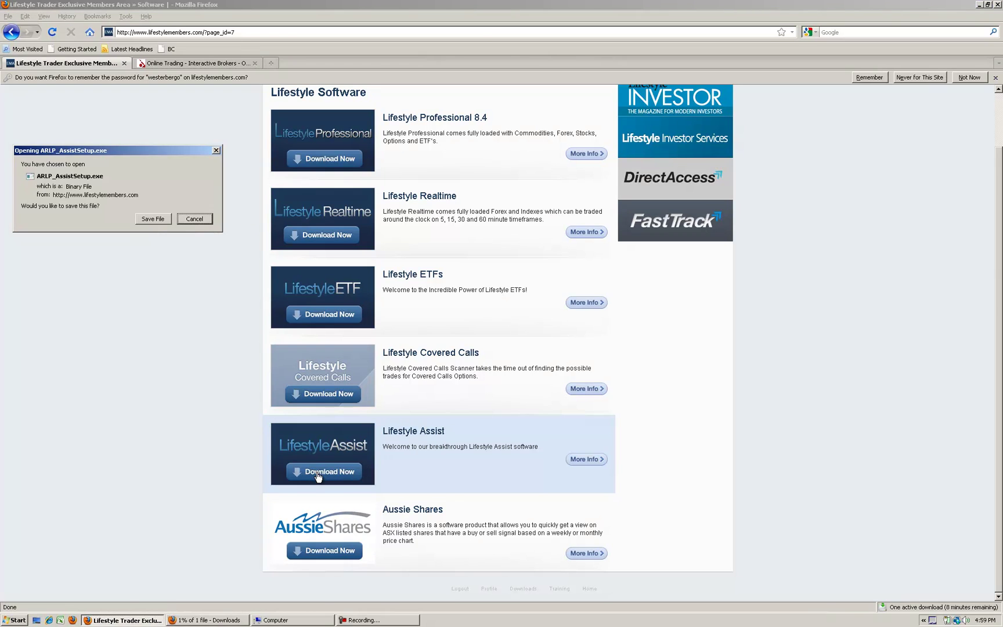
pyautogui.click(153, 218)
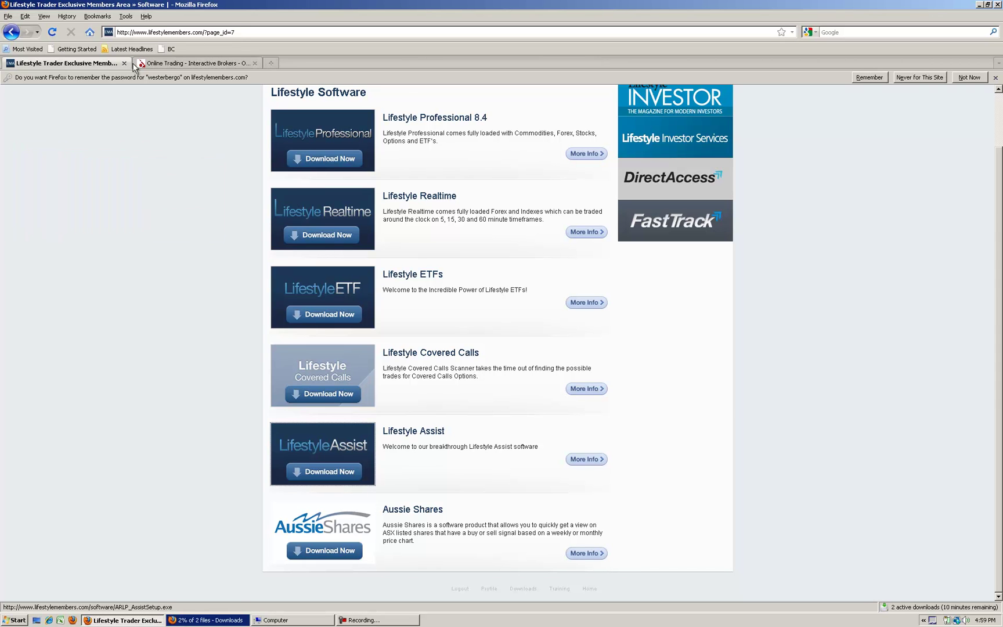
pyautogui.click(204, 621)
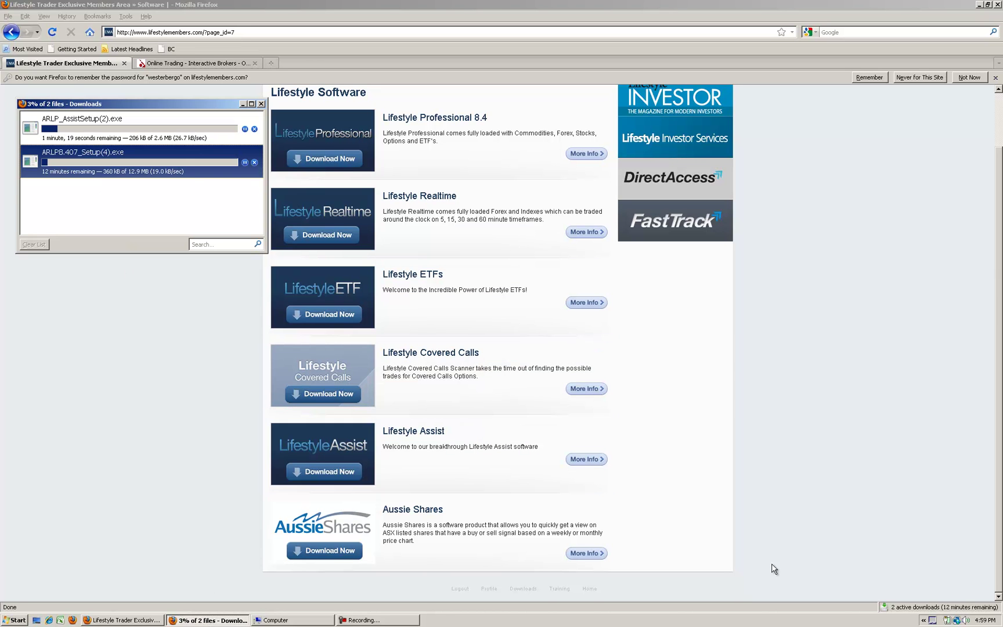
pyautogui.click(407, 620)
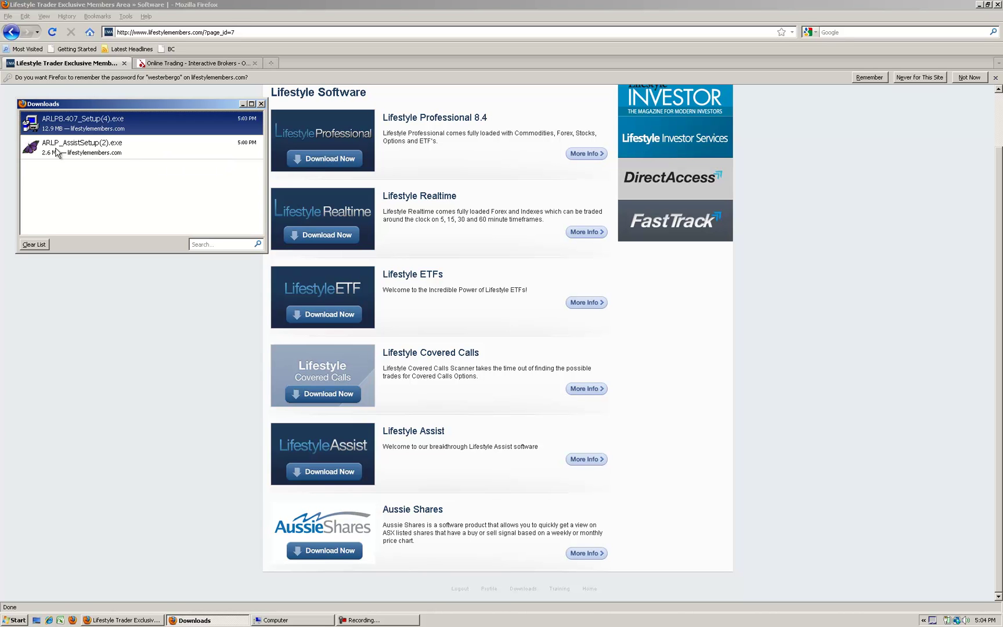
# Run ARLP8.407_Setup(4).exe, accept the licence, and install ARLP to C:\Program Files\ARLT\ARLP\
pyautogui.rightClick(36, 125)
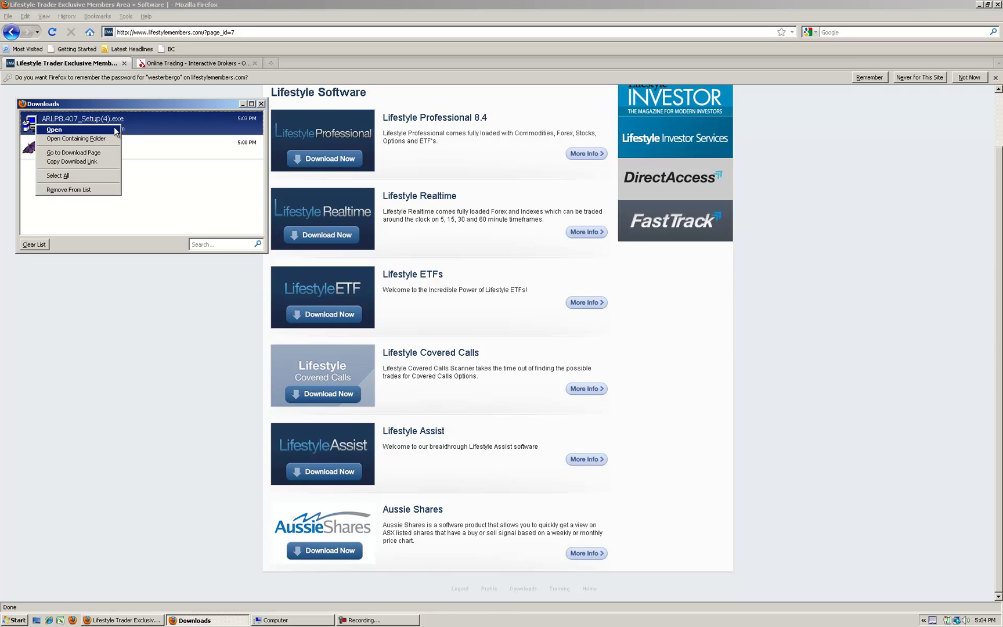
pyautogui.click(99, 130)
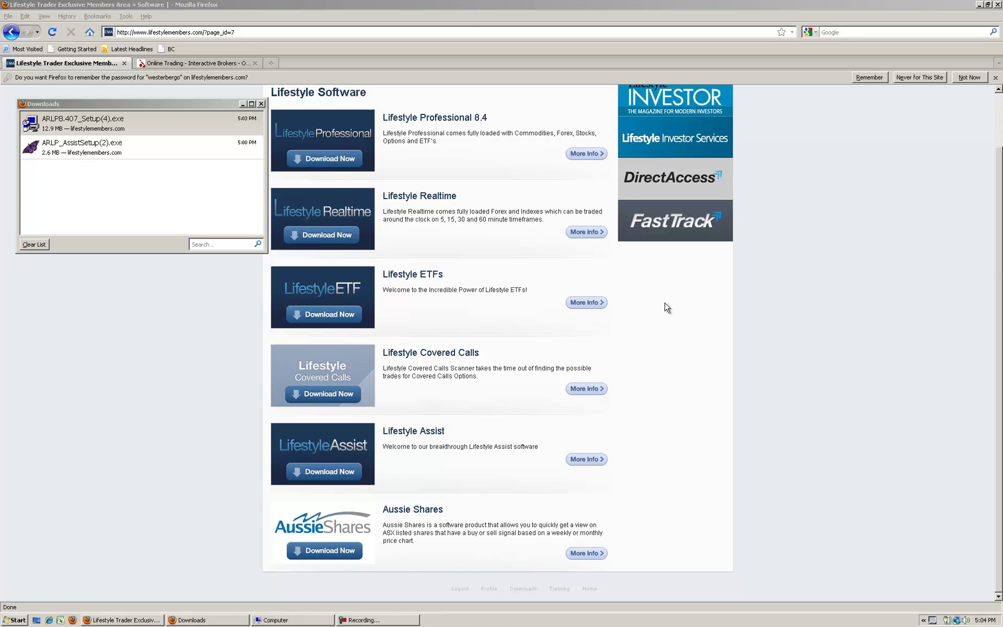
pyautogui.click(497, 377)
pyautogui.click(601, 400)
pyautogui.click(602, 399)
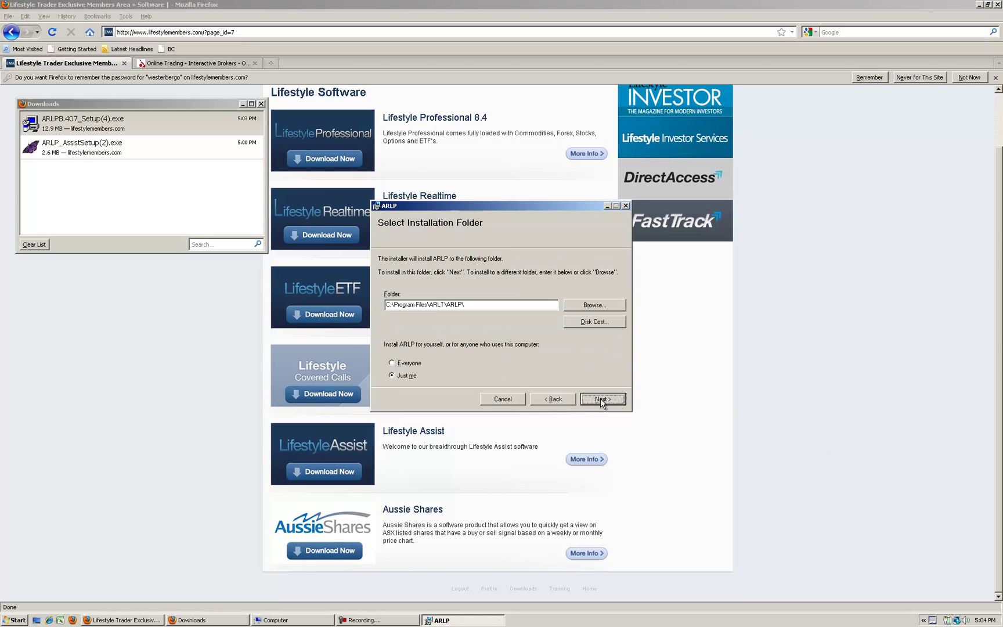
pyautogui.click(601, 400)
pyautogui.click(601, 400)
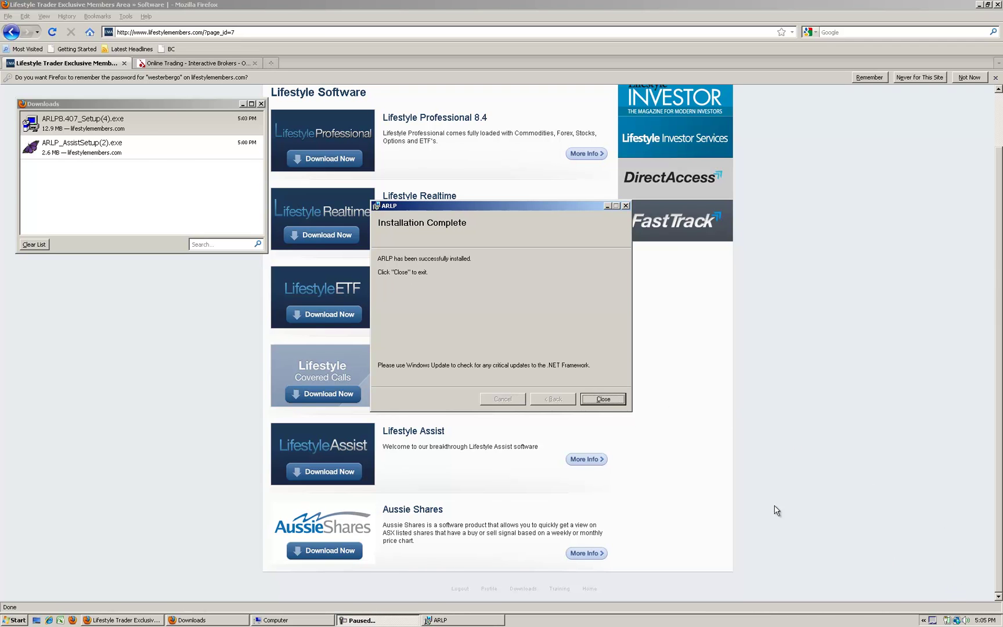
pyautogui.click(602, 399)
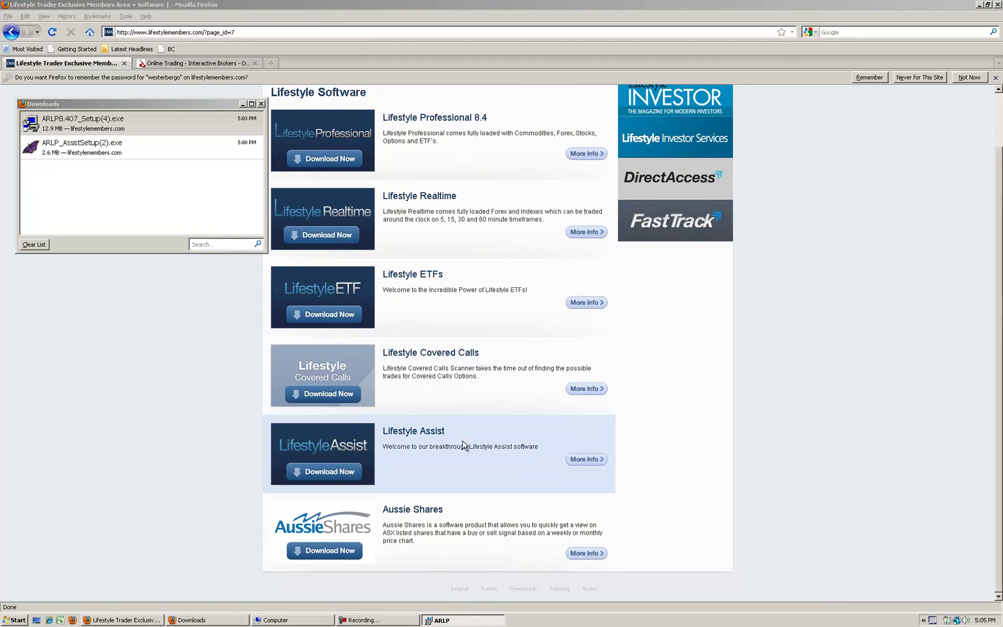
# Run ARLP_AssistSetup(2).exe and install ARLP_Assist to the default folder until Installation Complete
pyautogui.rightClick(45, 152)
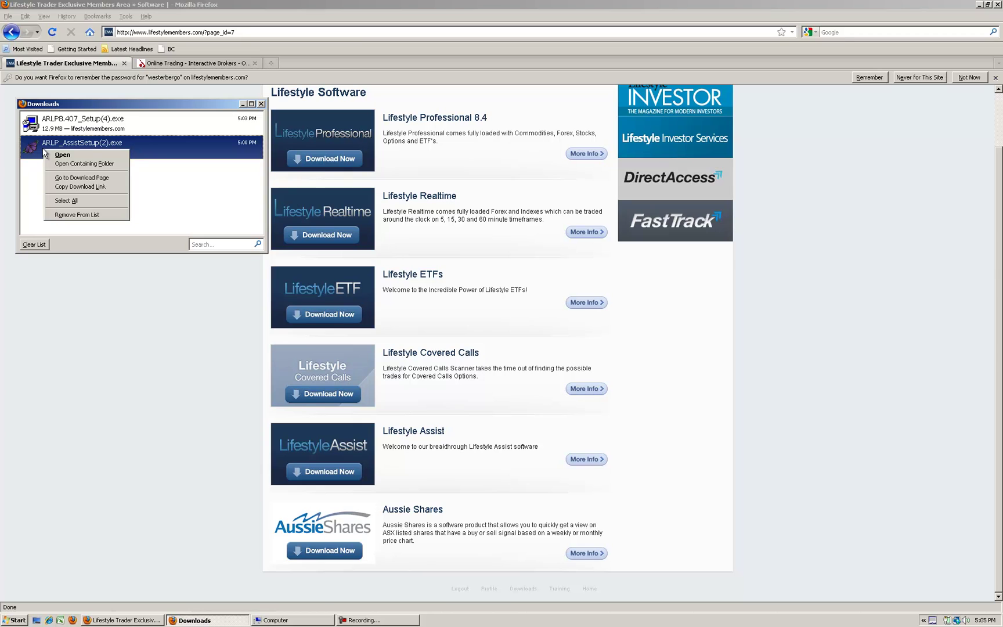
pyautogui.click(62, 154)
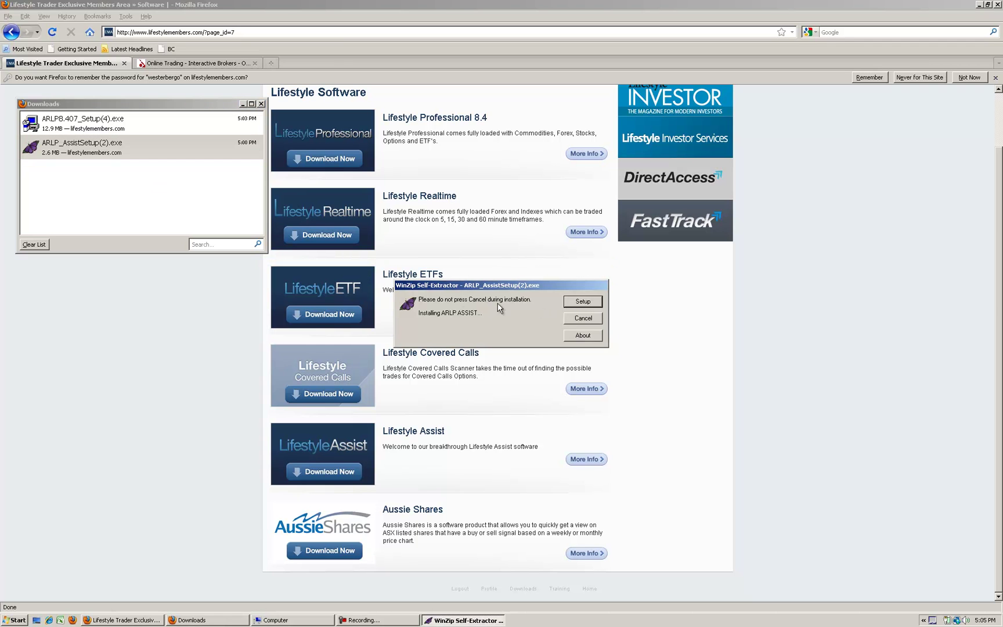
pyautogui.click(595, 303)
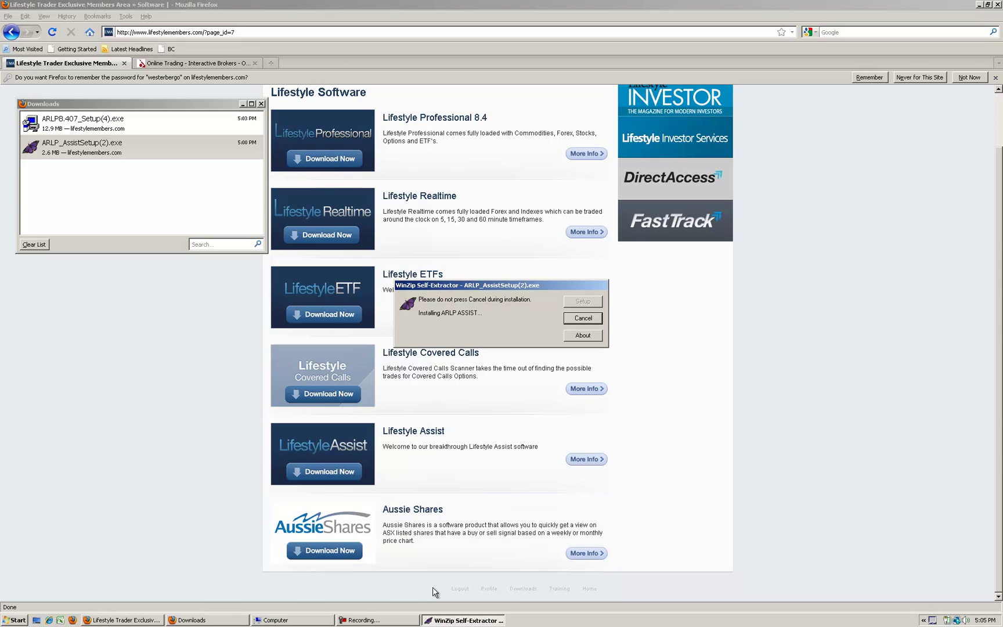
pyautogui.click(461, 619)
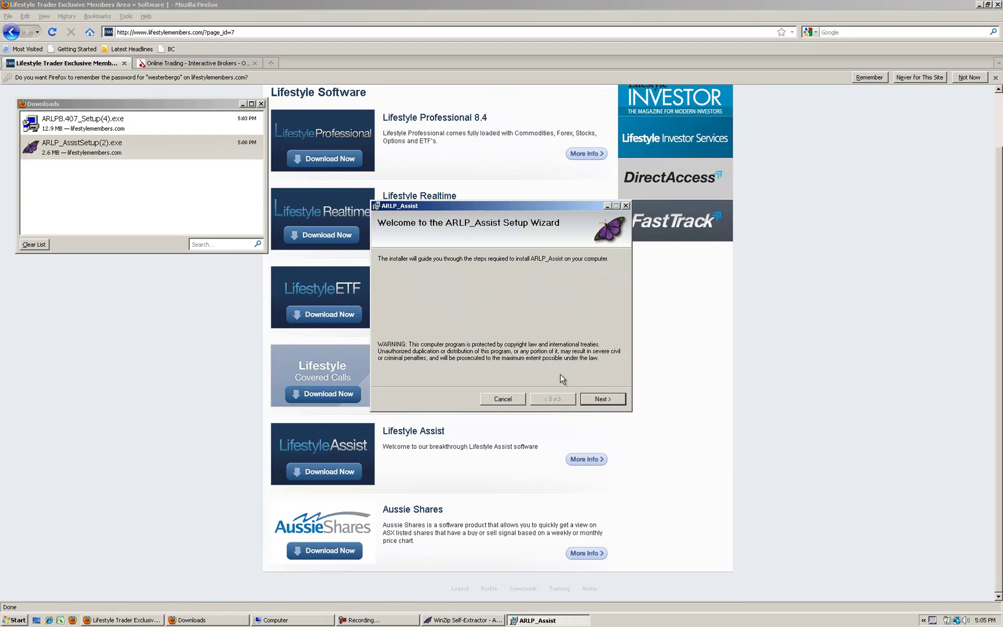
pyautogui.click(601, 400)
pyautogui.click(609, 404)
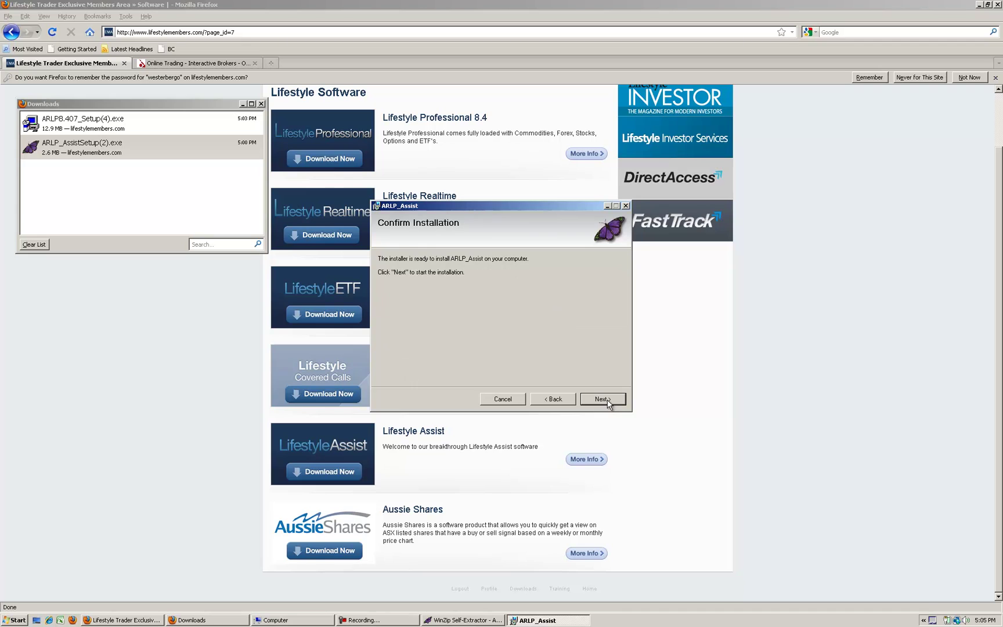
pyautogui.click(607, 402)
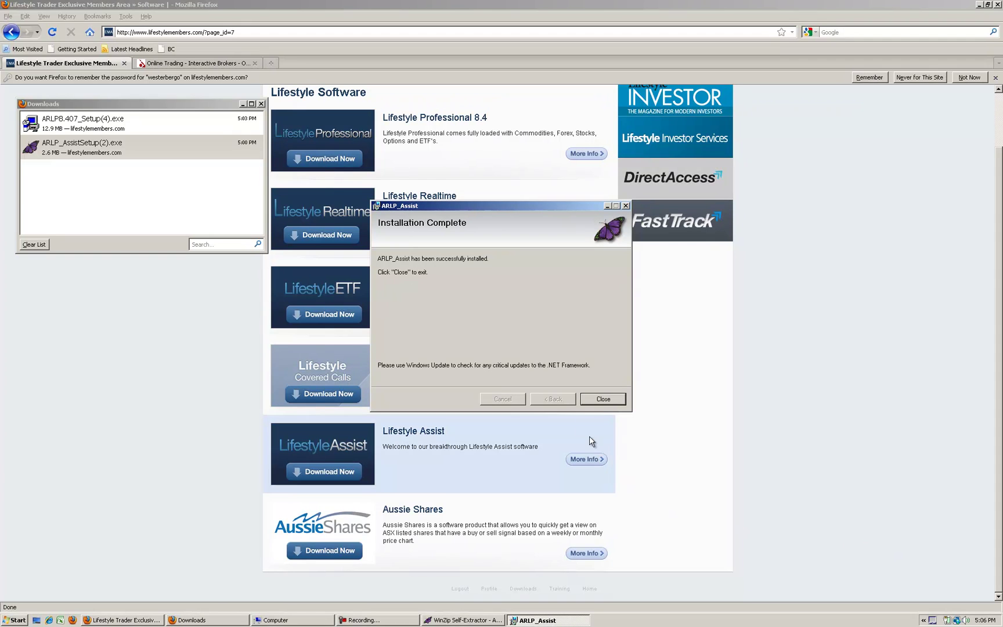
# Close the Assist installer and run the Typical Upgrade (Recommended) in ARLP Assist Upgrade
pyautogui.click(603, 399)
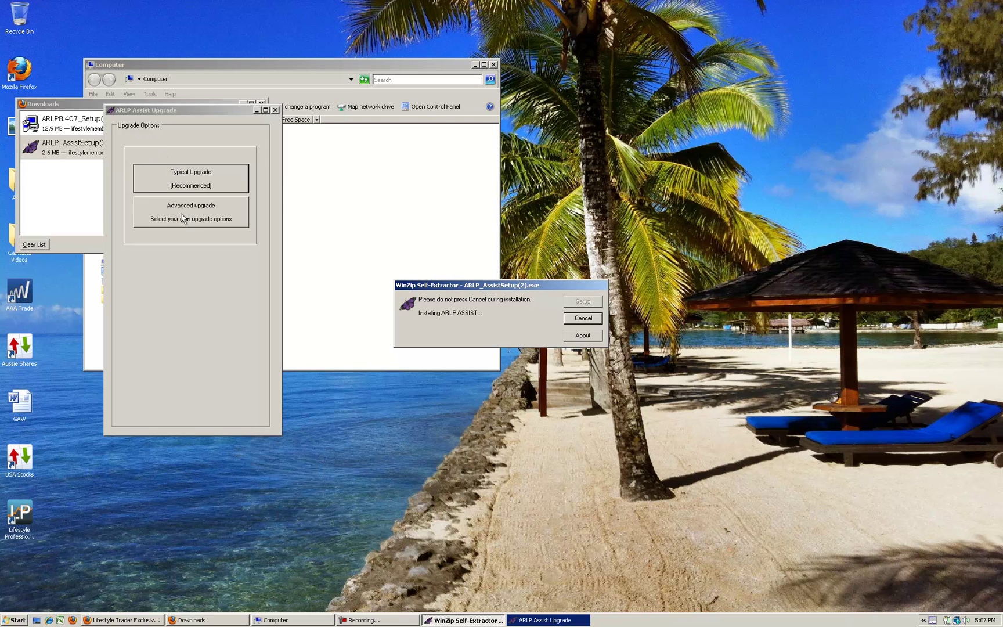
pyautogui.click(185, 184)
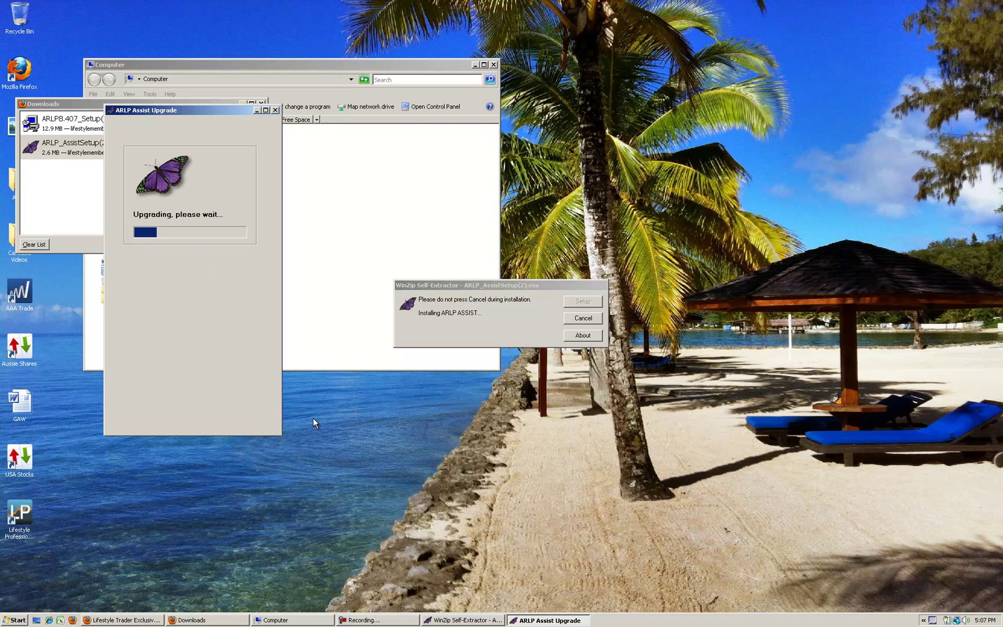
pyautogui.click(371, 620)
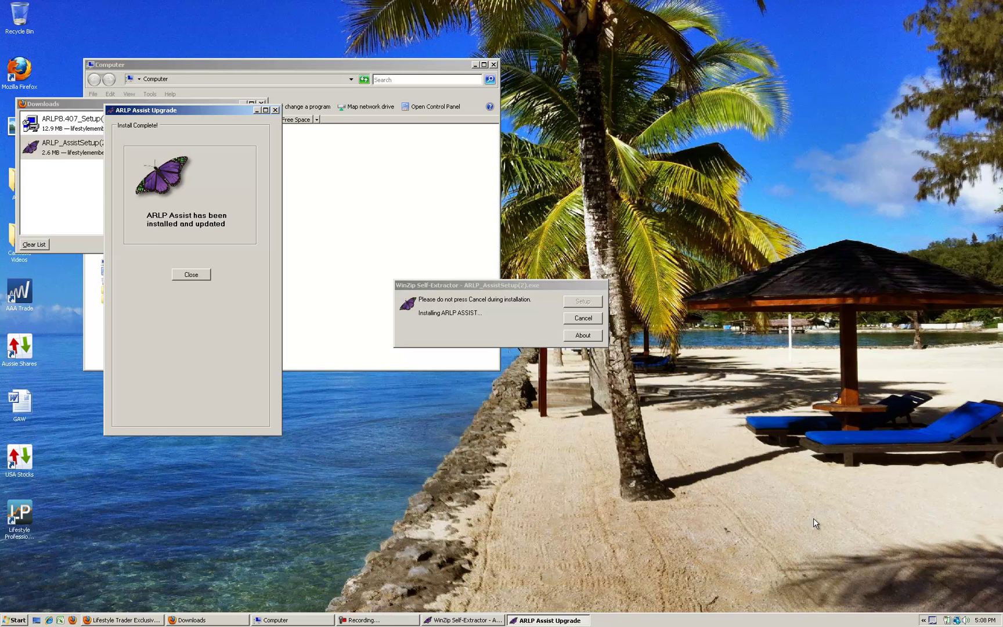
# Close the upgrade, then open Interactive Brokers Single Account's Trading > Trading Platforms page
pyautogui.click(193, 276)
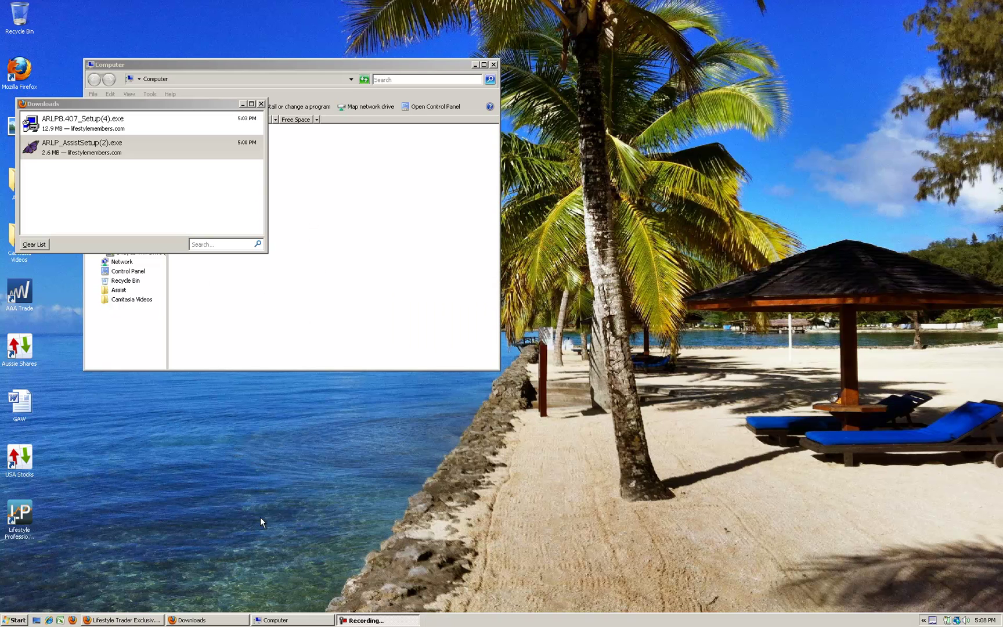
pyautogui.click(139, 621)
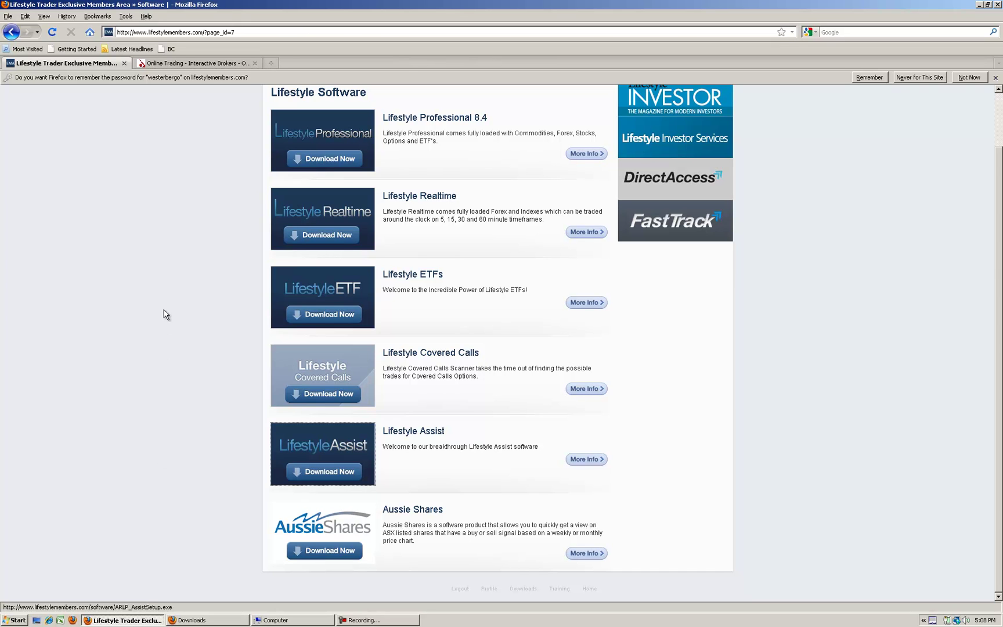
pyautogui.click(202, 64)
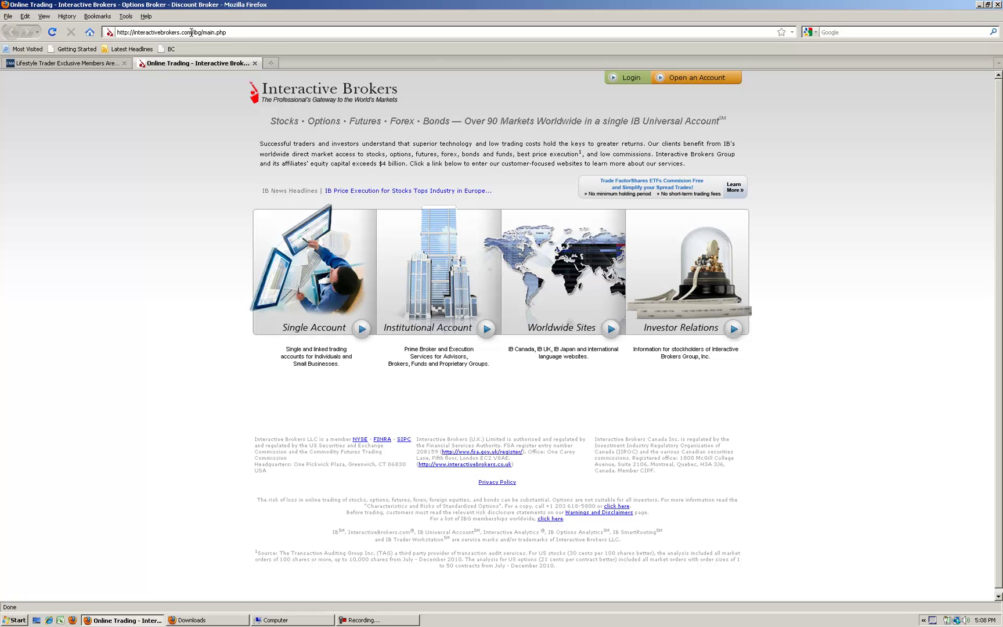
pyautogui.click(313, 274)
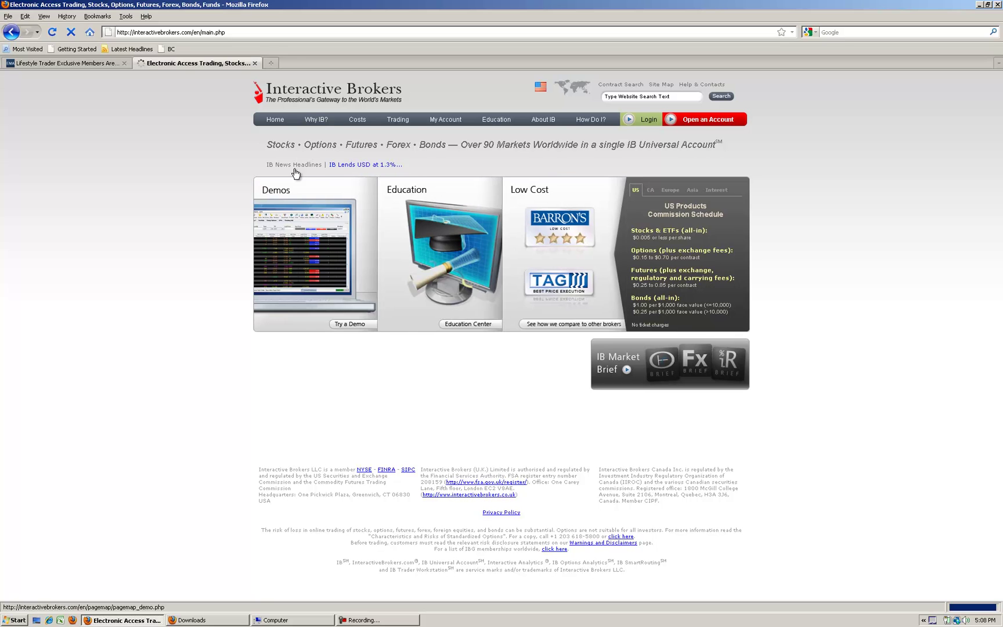
pyautogui.moveTo(398, 121)
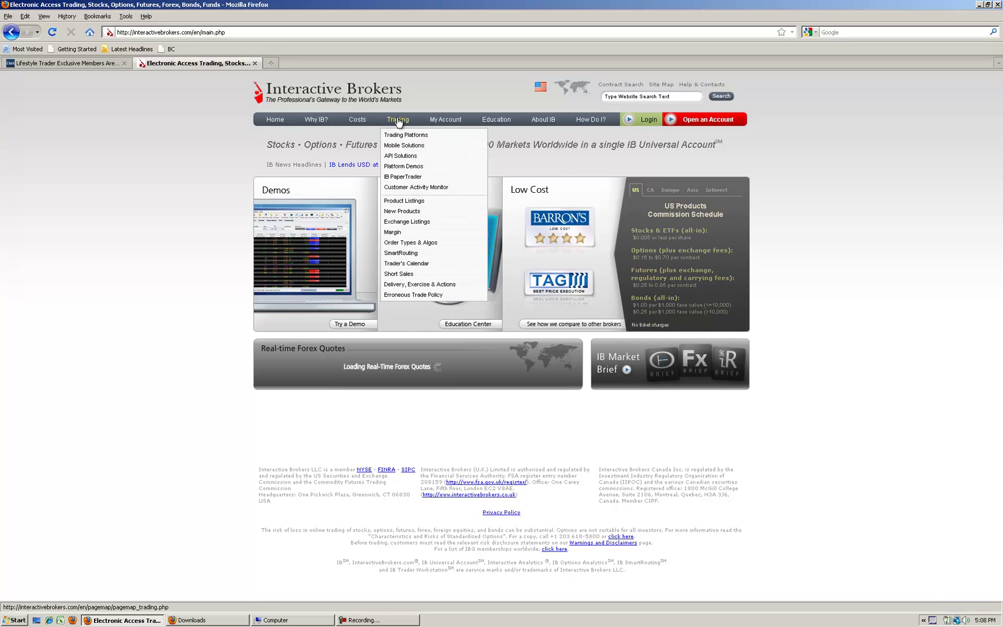
pyautogui.click(405, 136)
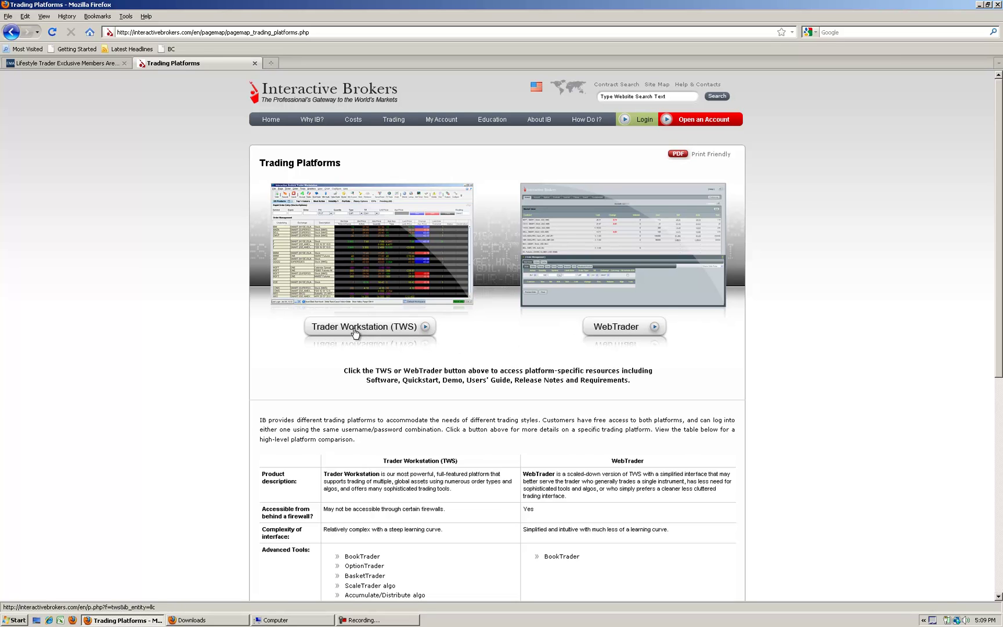
# From the Trader Workstation (TWS) page, go to the standalone Windows download and choose Install TWS
pyautogui.click(357, 331)
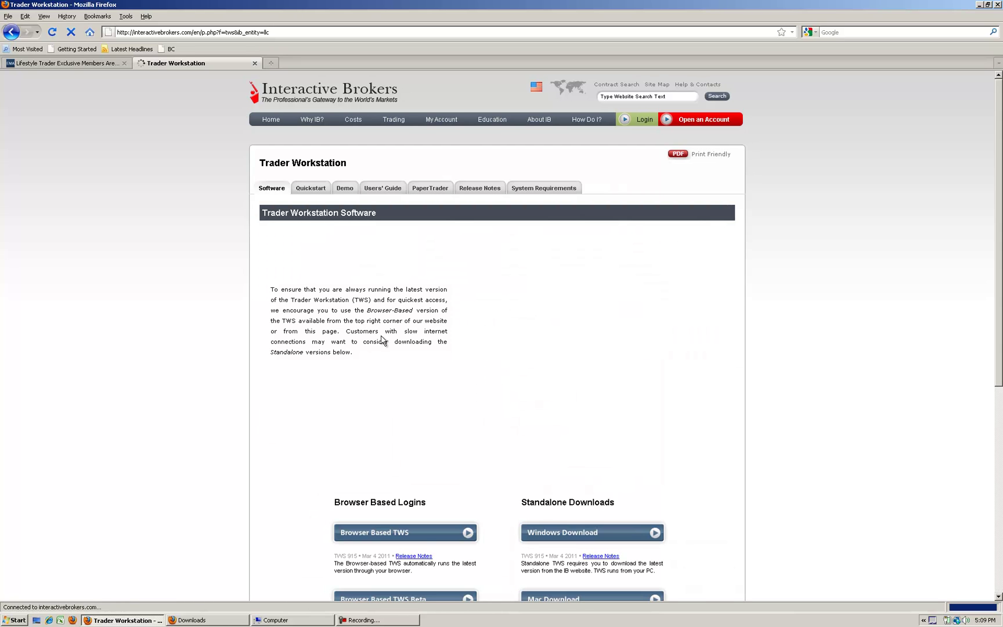
pyautogui.scroll(-2, 429, 393)
pyautogui.scroll(-2, 436, 390)
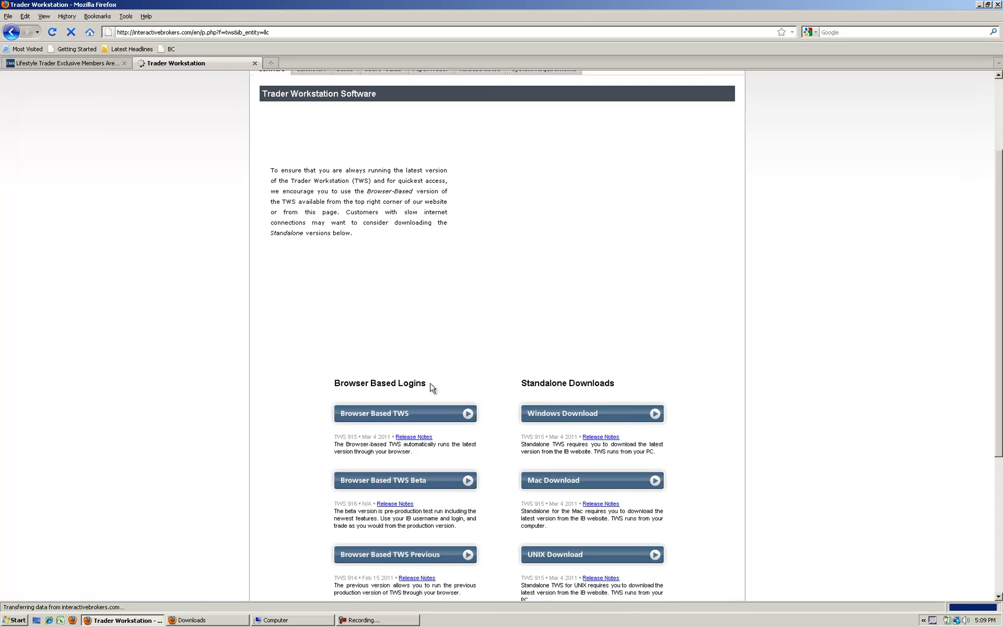
pyautogui.click(567, 421)
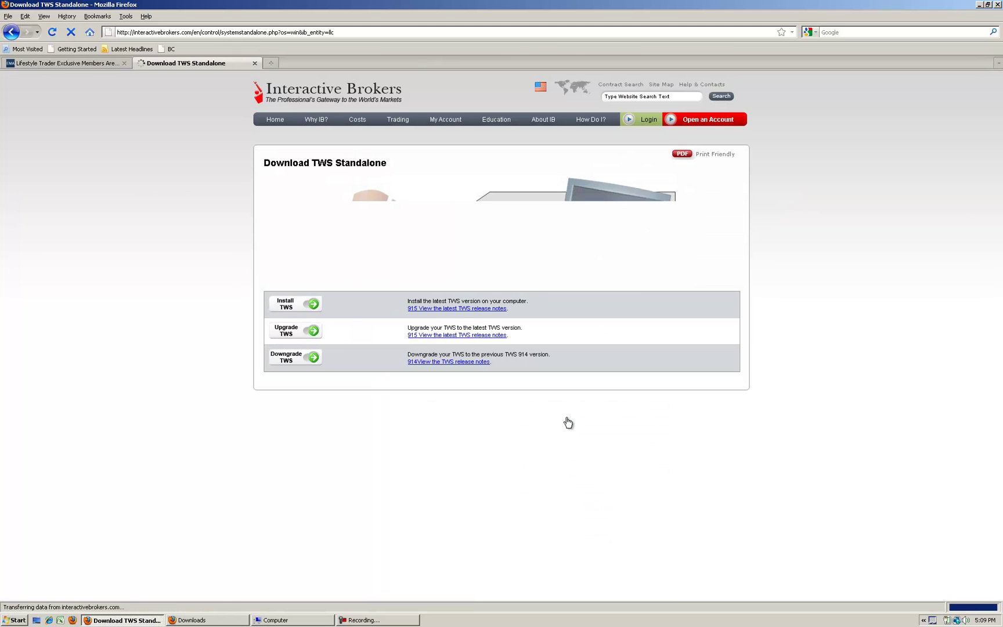
pyautogui.click(294, 310)
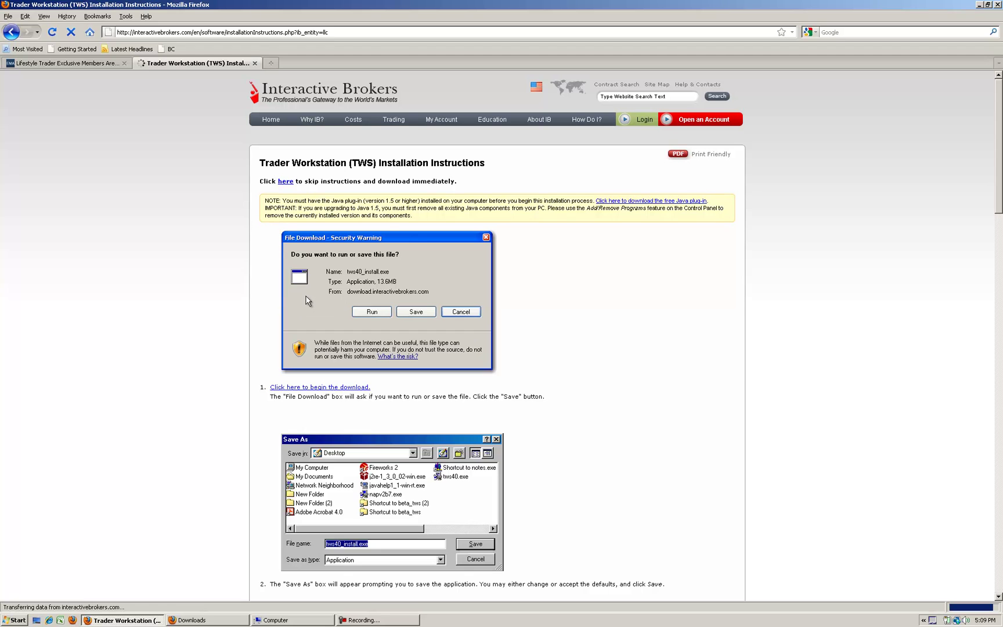
# Save tws40_install.exe (26.3 MB) and open the Downloads list to confirm it completed
pyautogui.click(286, 182)
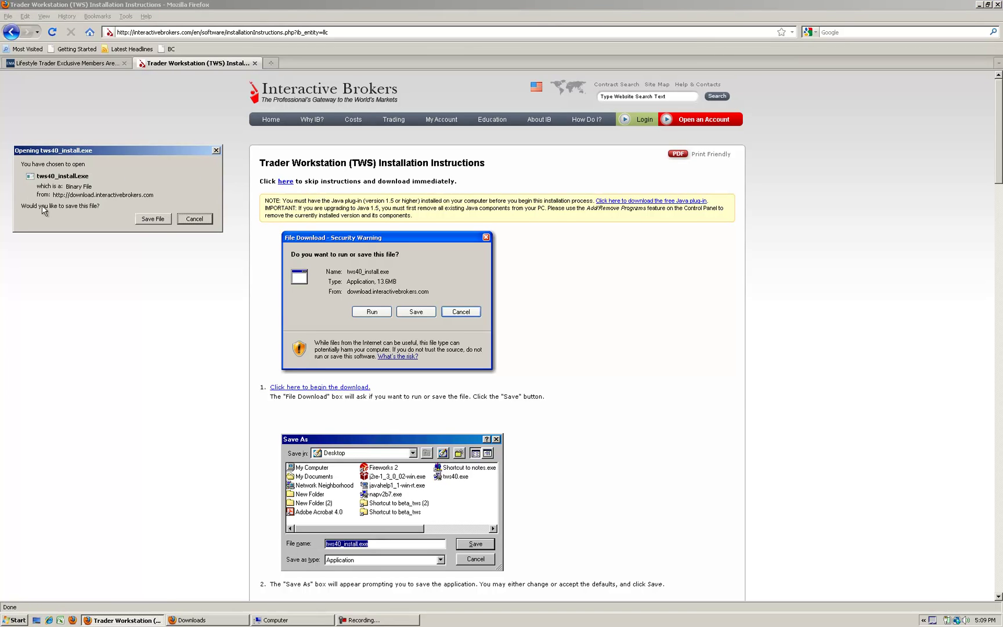
pyautogui.click(153, 219)
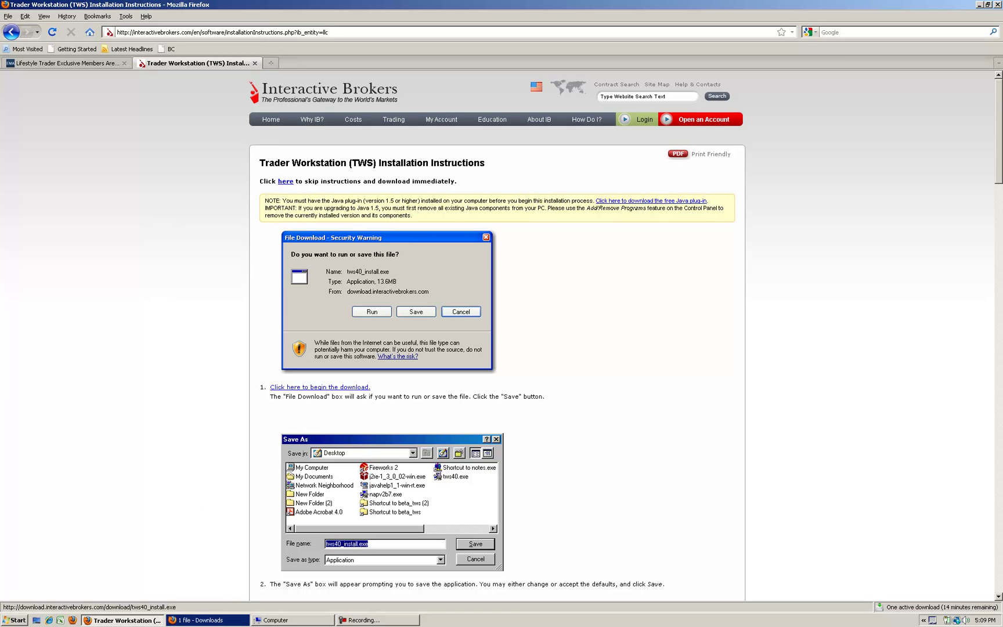
pyautogui.click(196, 620)
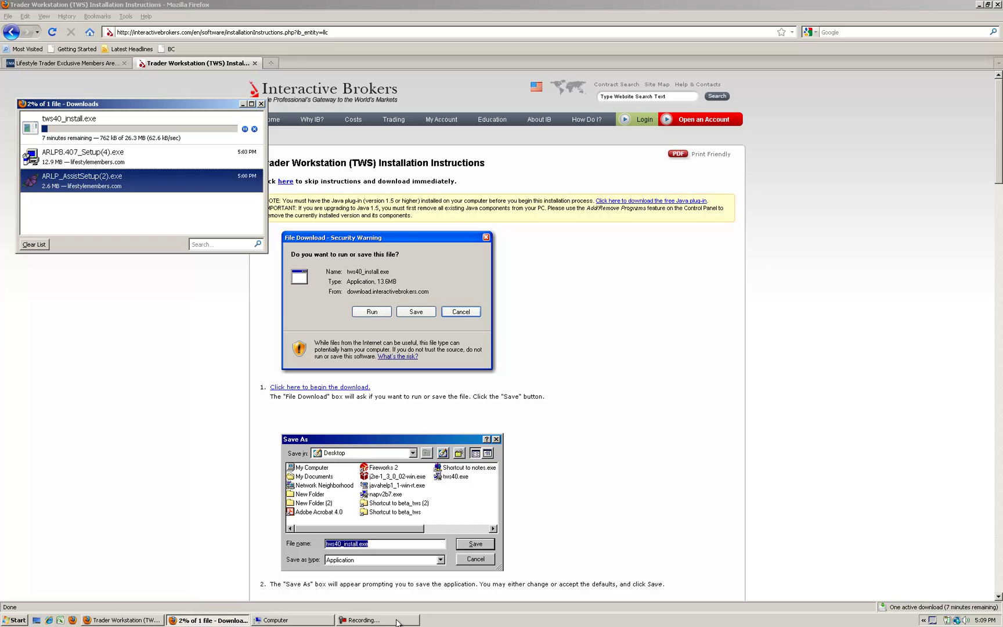
pyautogui.click(396, 621)
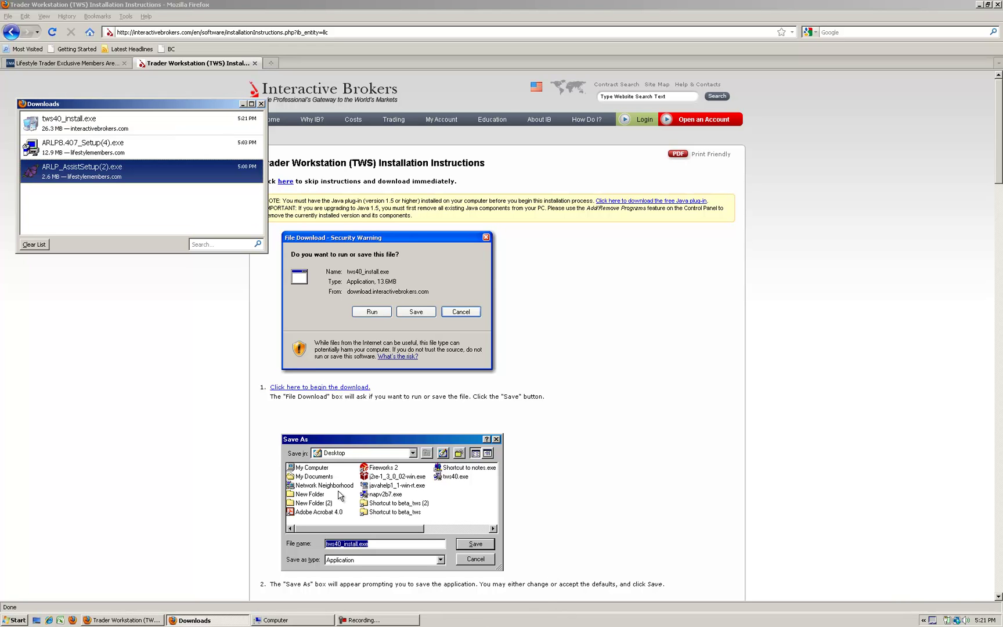
# Run tws40_install.exe and install Trader Workstation 4.0 into C:\Jts, then finish the wizard
pyautogui.rightClick(51, 129)
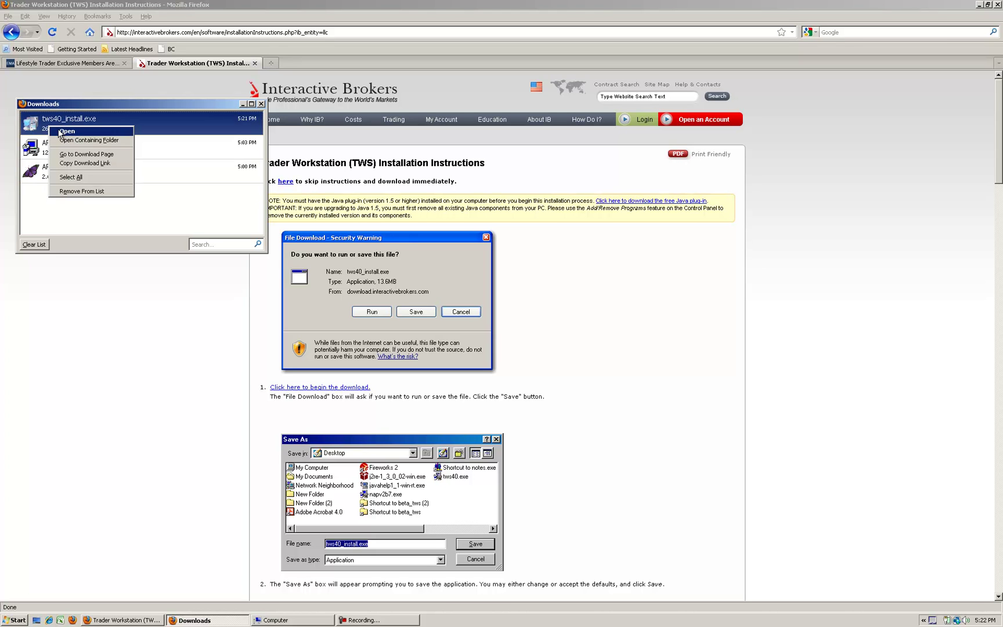
pyautogui.click(63, 133)
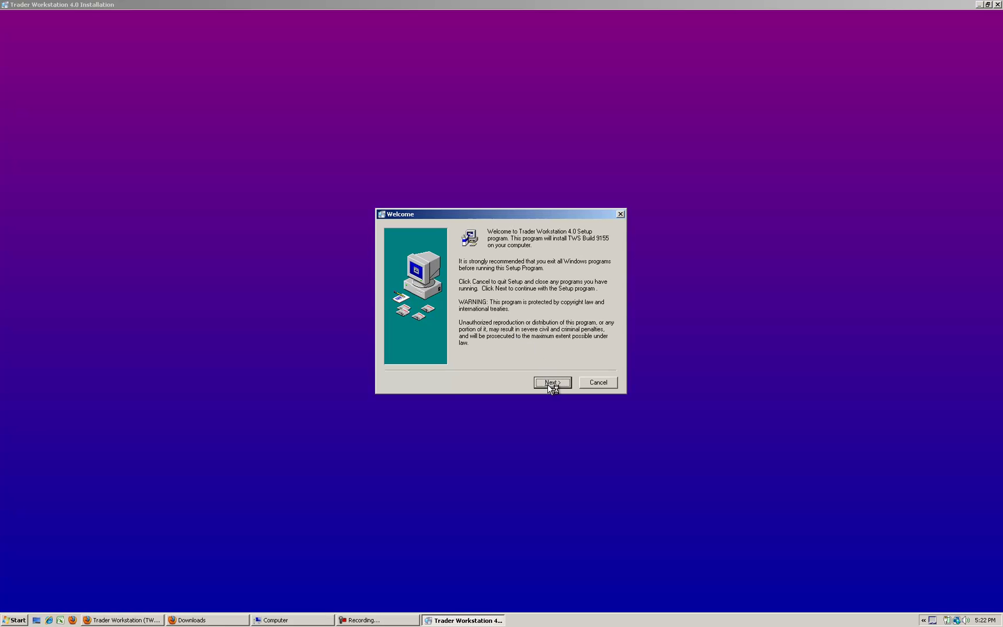
pyautogui.click(551, 384)
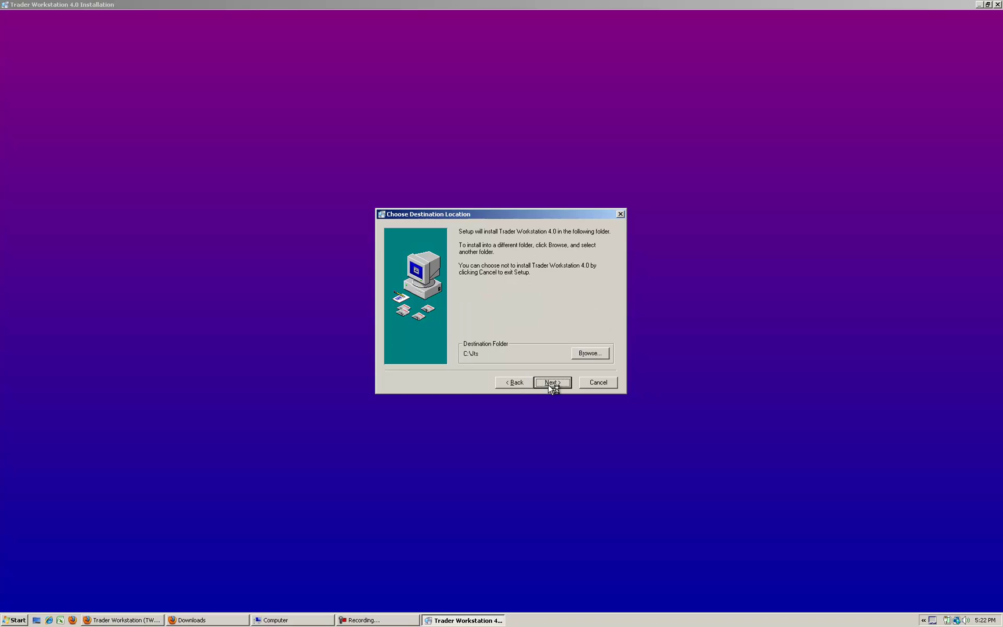
pyautogui.click(550, 385)
pyautogui.click(550, 385)
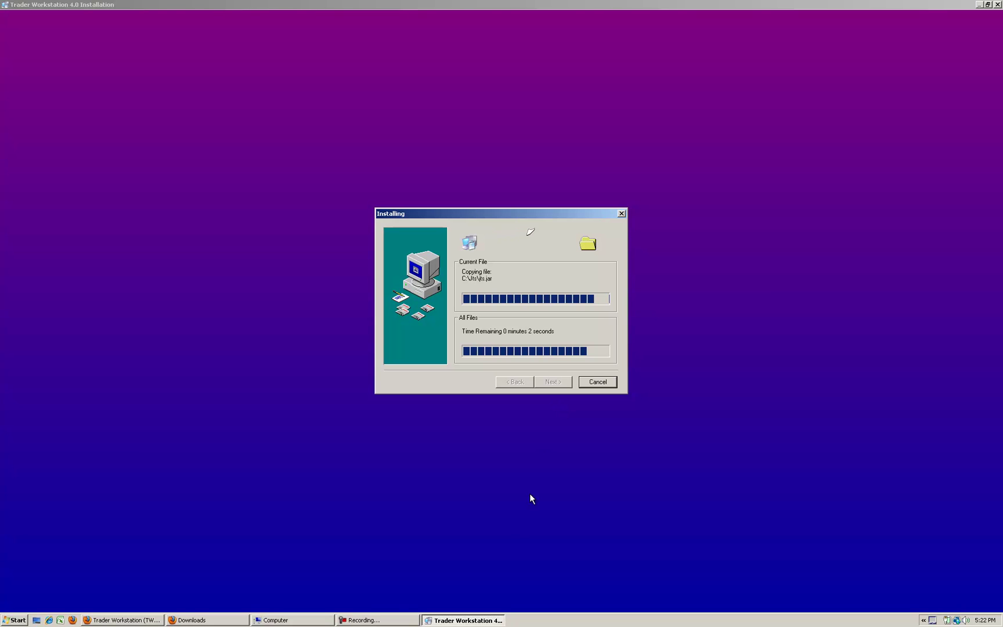
pyautogui.click(388, 620)
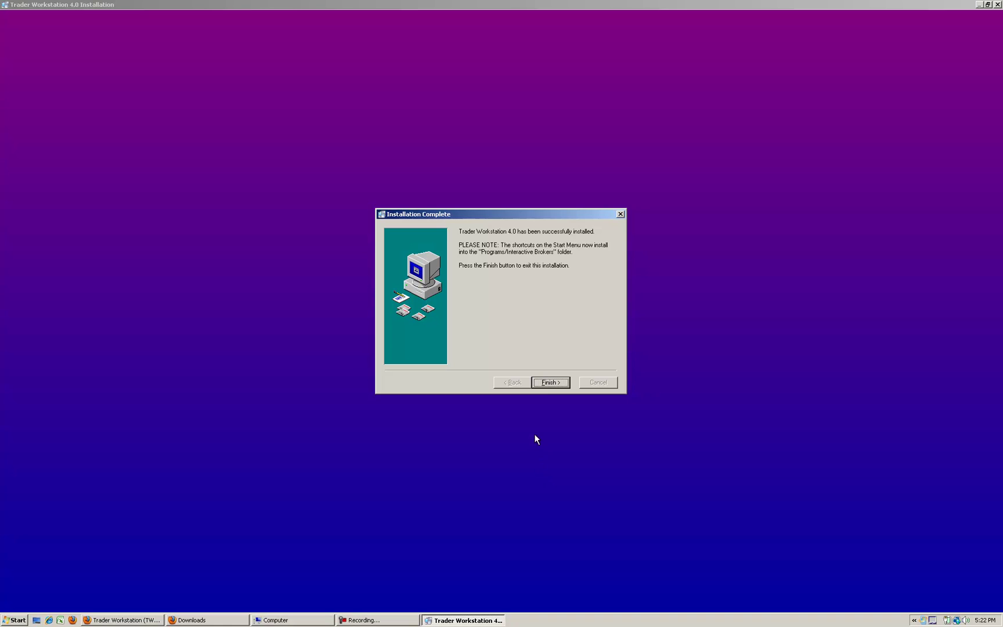
pyautogui.click(550, 383)
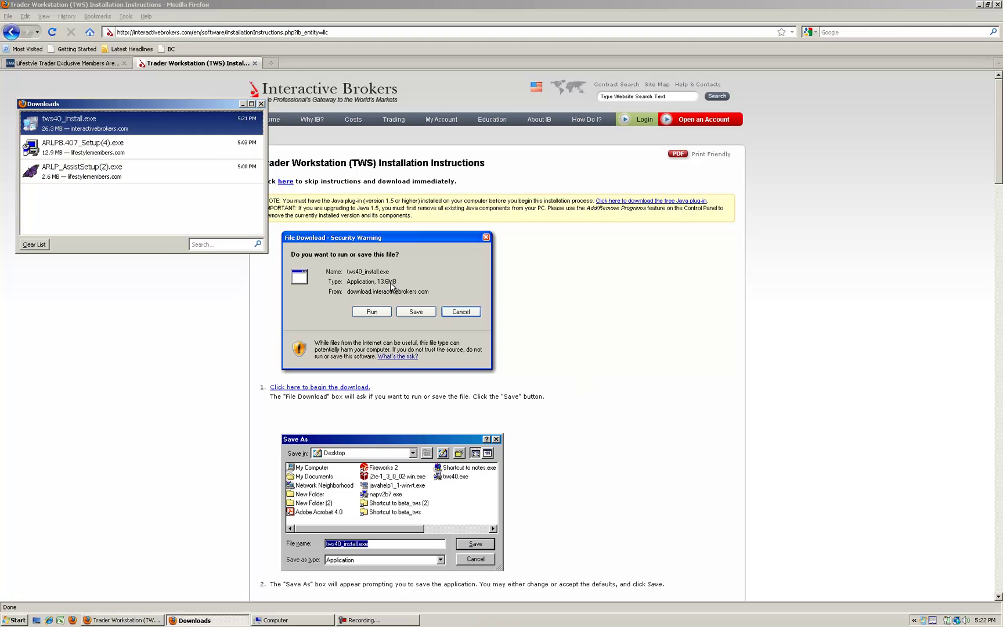
# Close the Downloads list and compatibility warning, then quit Firefox
pyautogui.click(261, 104)
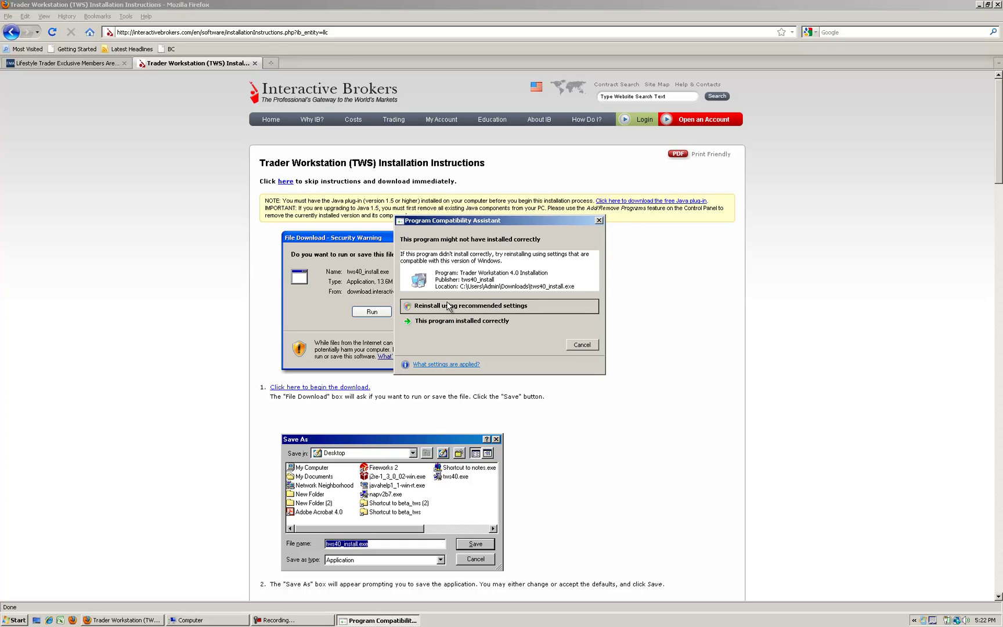
pyautogui.click(580, 345)
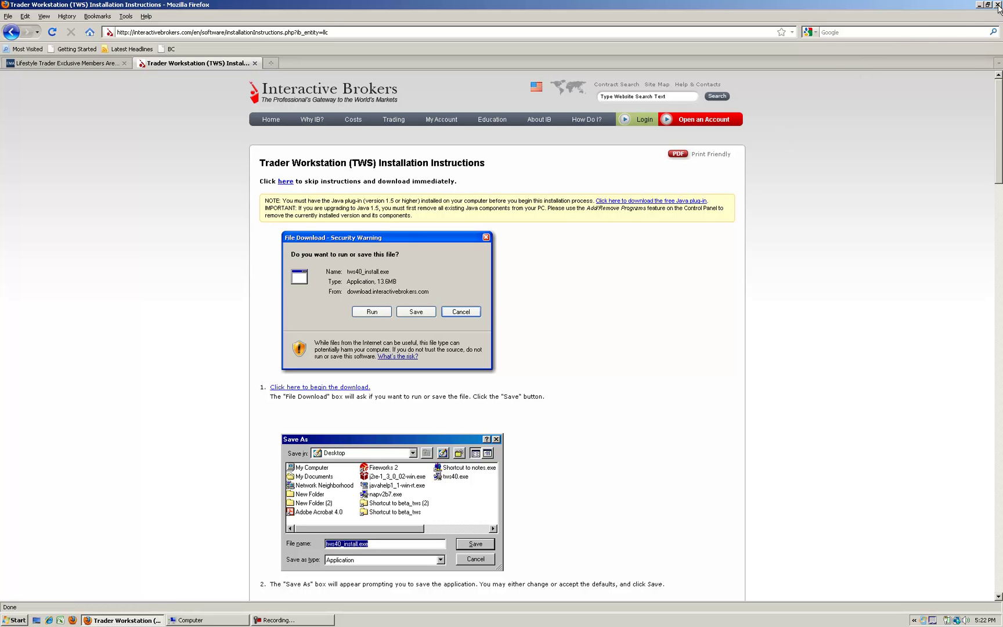
pyautogui.hotkey('alt', 'F4')
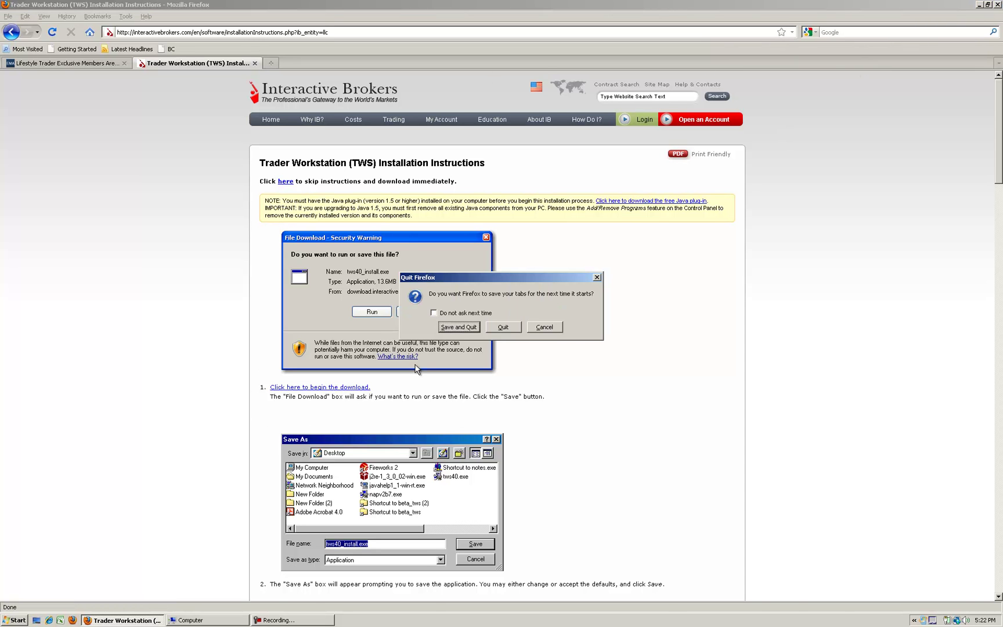
pyautogui.click(503, 327)
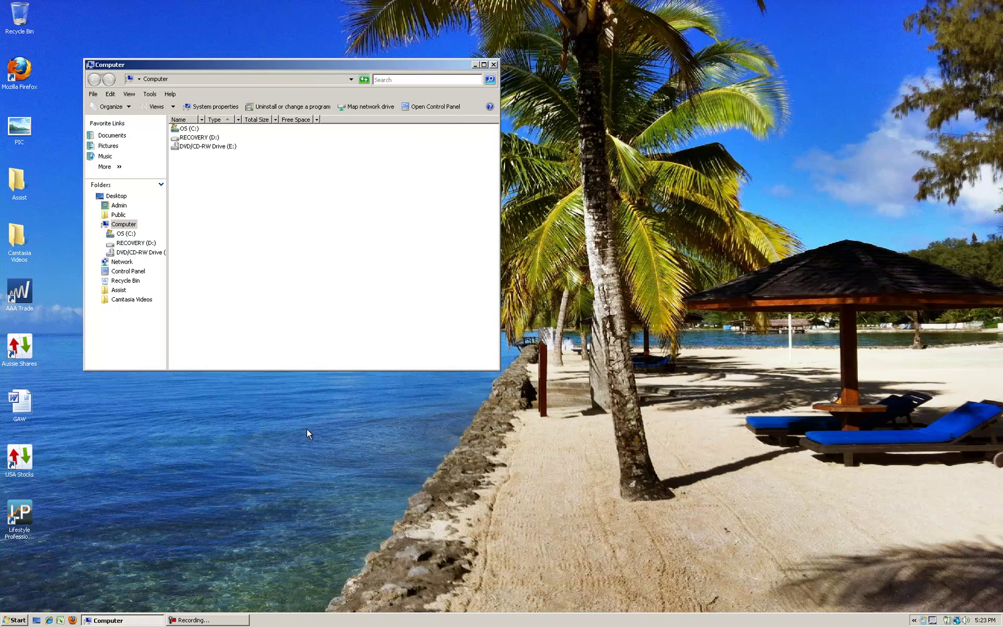
# Close the Computer window, move Lifestyle Professional under Trader Workstation 4.0, and launch both programs
pyautogui.hotkey('alt', 'F4')
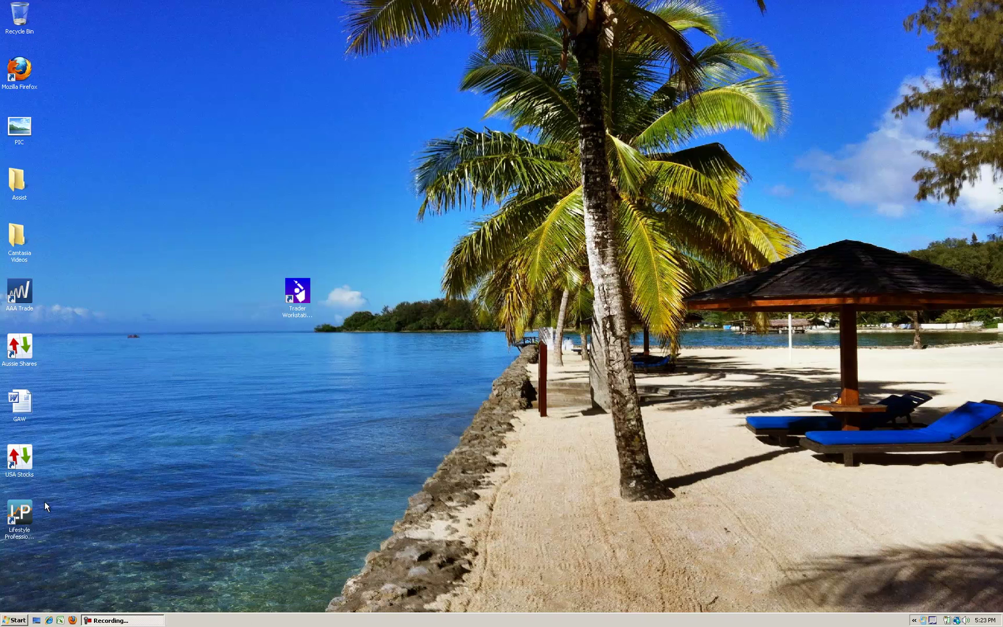
pyautogui.moveTo(307, 364); pyautogui.dragTo(328, 397)
pyautogui.click(310, 316)
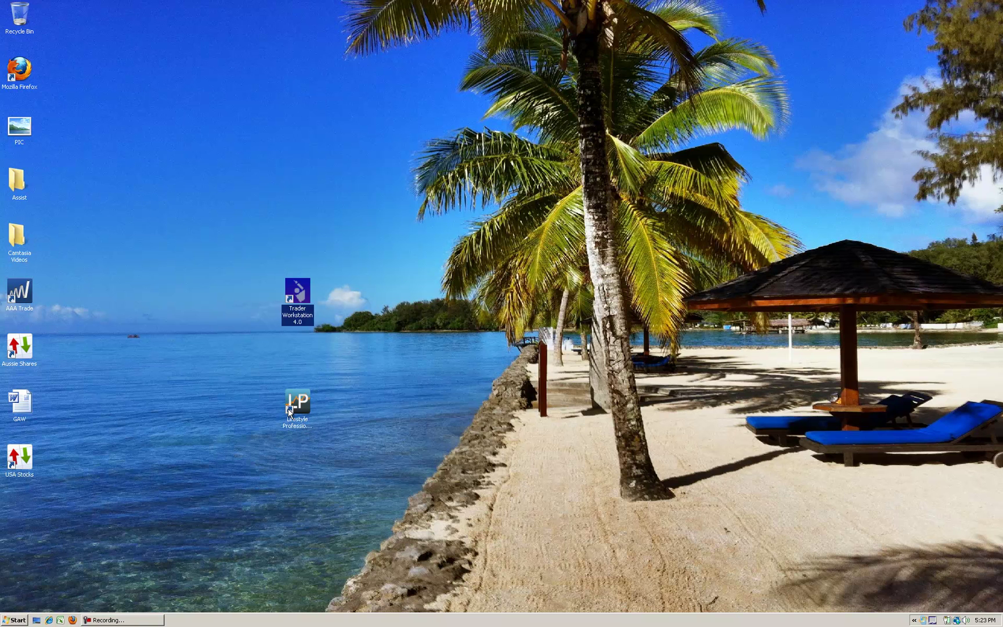
pyautogui.doubleClick(300, 302)
pyautogui.click(303, 400)
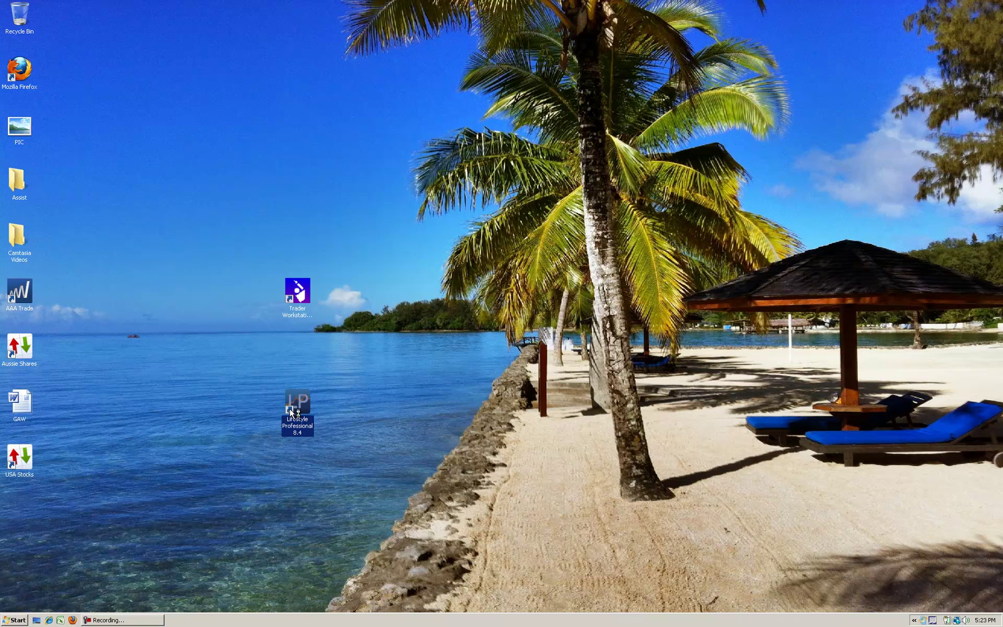
pyautogui.click(135, 622)
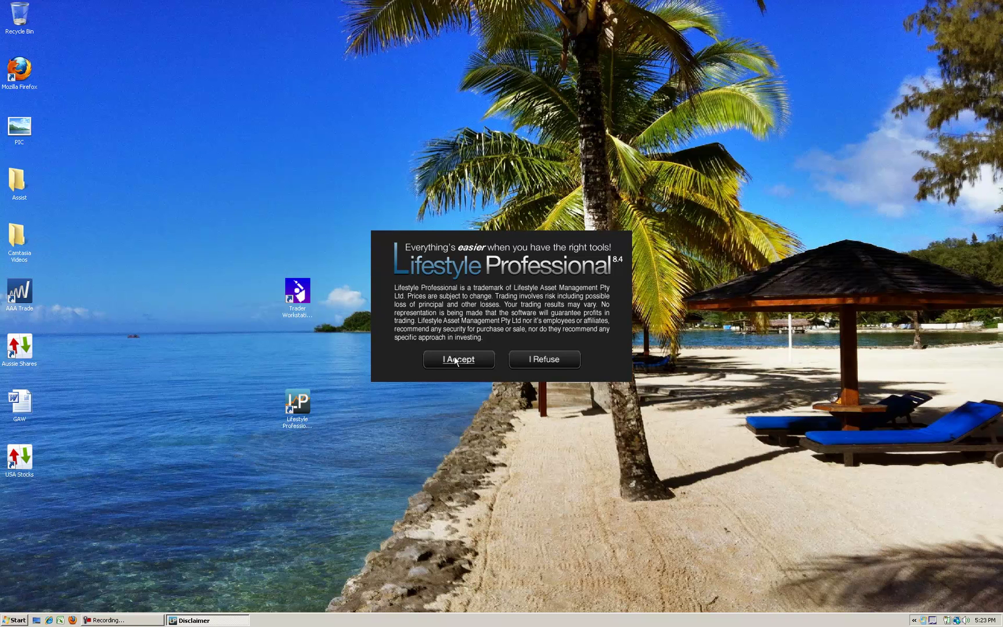
# Accept the Lifestyle Professional disclaimer and log in to TWS with the account user name and password
pyautogui.click(456, 359)
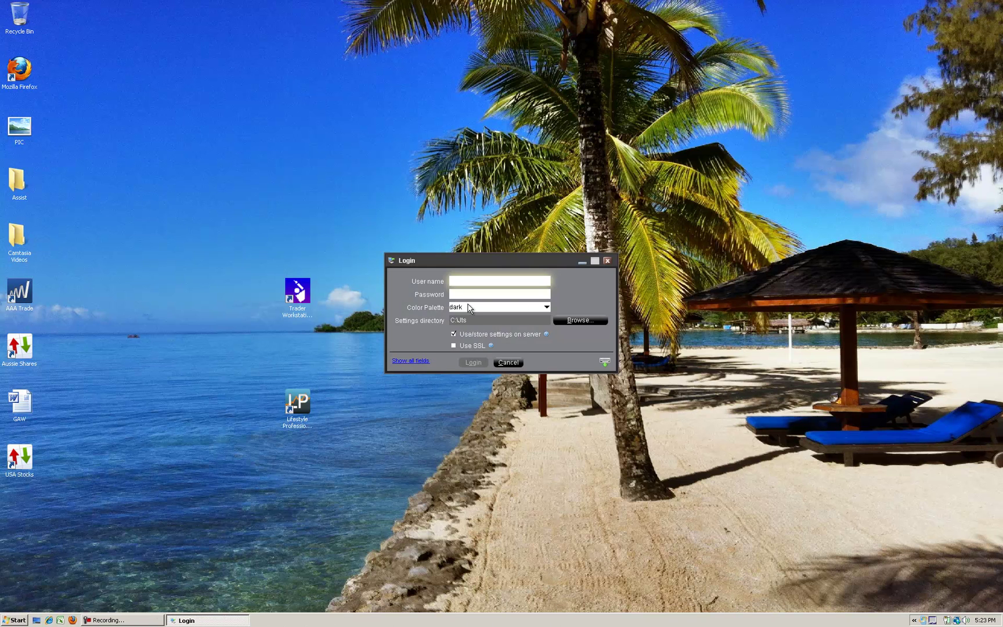
pyautogui.write('simih765')
pyautogui.press('Tab')
pyautogui.write('********')
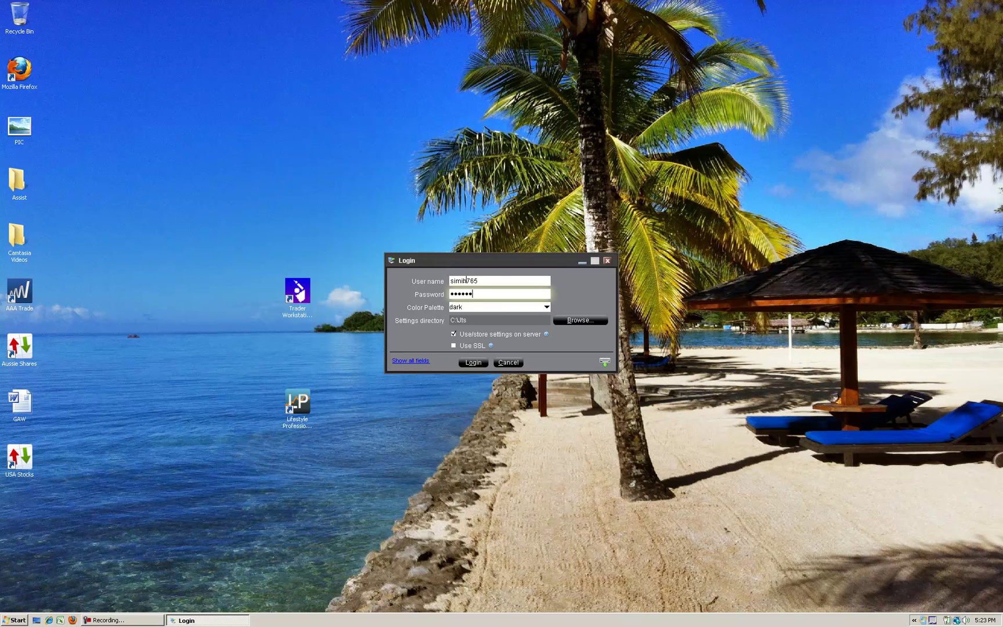
pyautogui.click(471, 363)
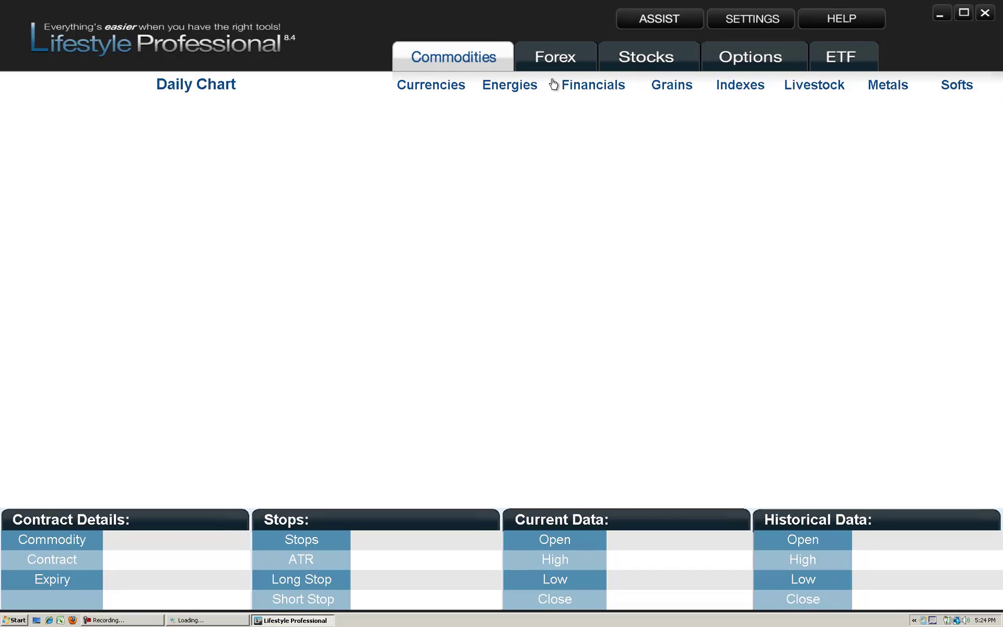
# Dismiss the TWS Tip of the Day once it loads, then bring Lifestyle Professional back to the front
pyautogui.click(231, 621)
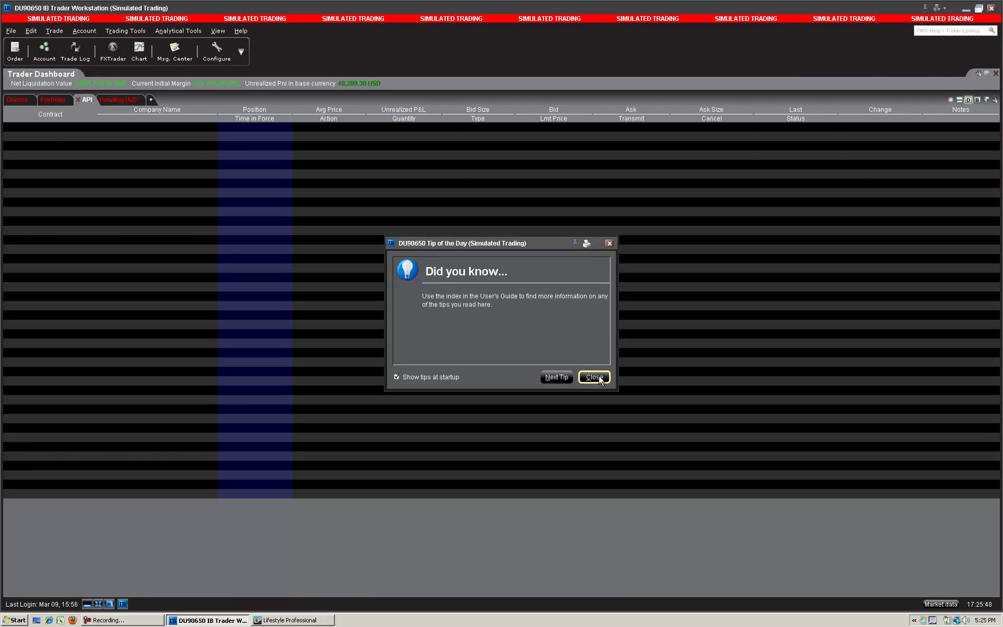
pyautogui.click(595, 380)
pyautogui.click(291, 620)
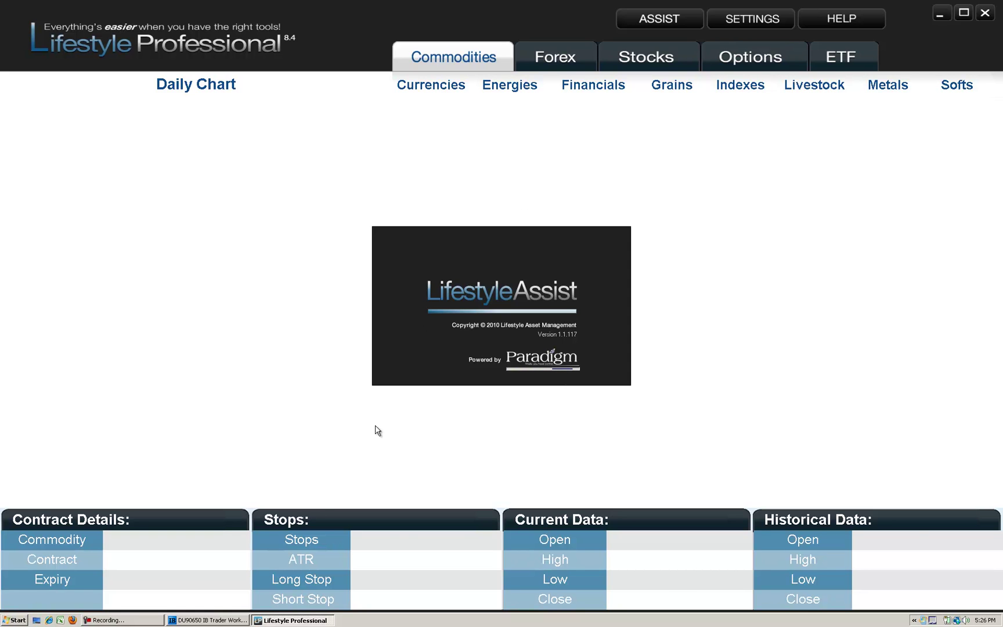
# Accept the incoming connection attempt in TWS and return to Lifestyle Professional's Commodities window
pyautogui.click(230, 621)
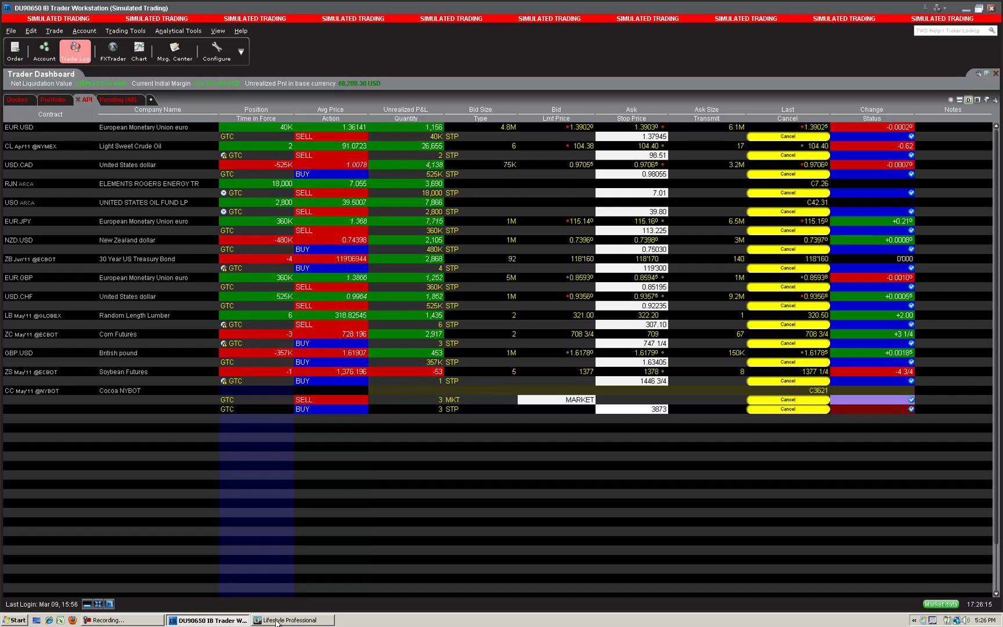
pyautogui.click(277, 621)
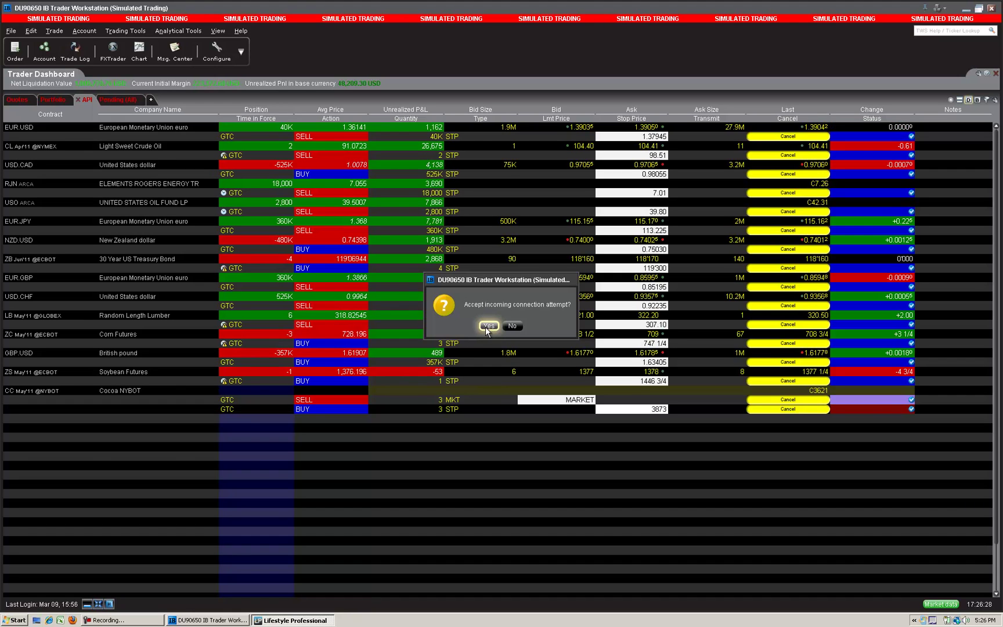
pyautogui.click(488, 326)
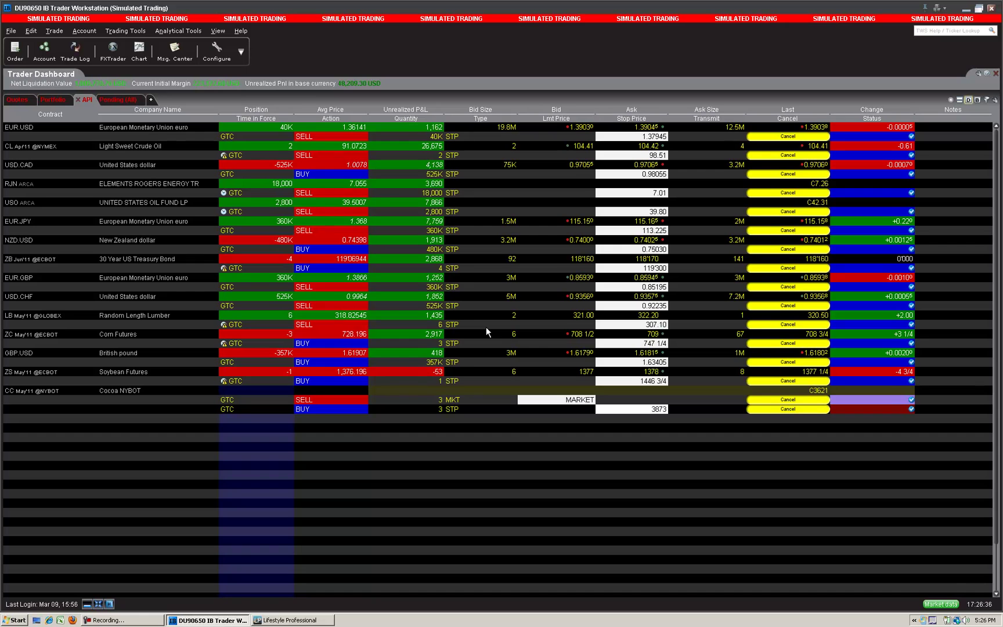
pyautogui.click(308, 620)
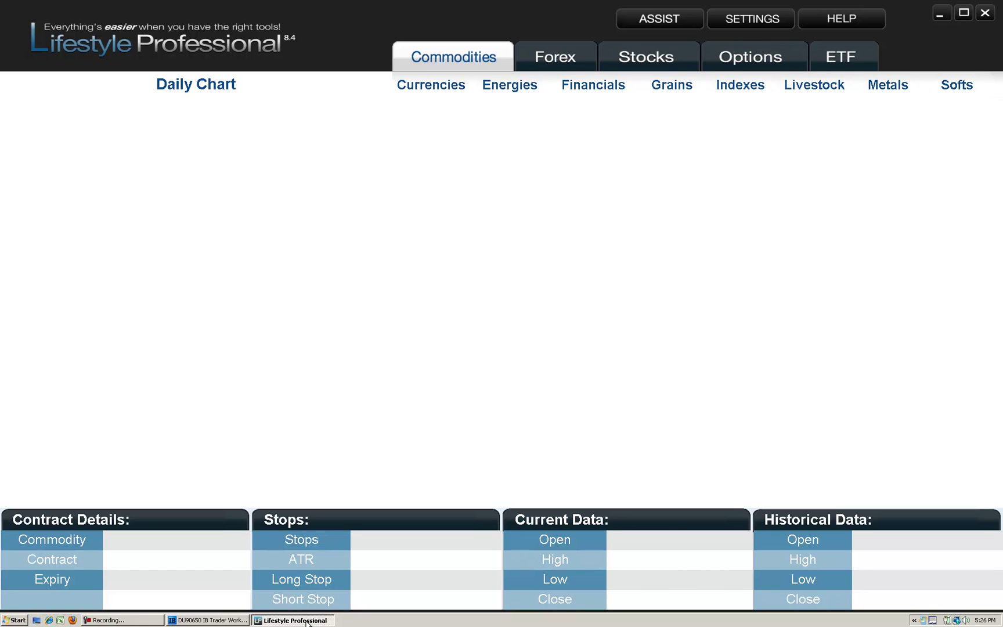
# Bring up the Lifestyle Assist window from the taskbar
pyautogui.click(145, 620)
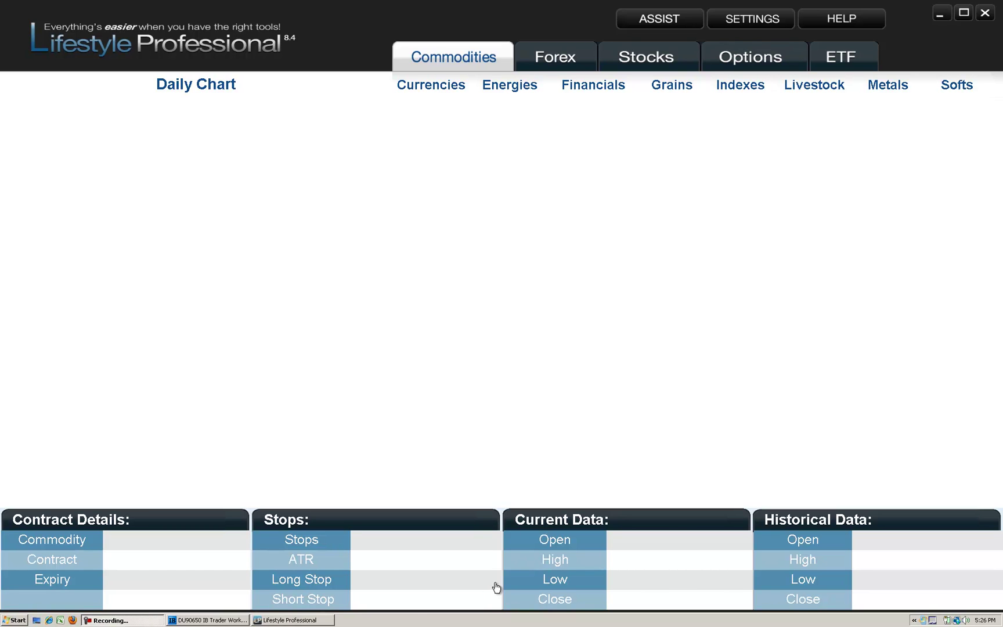
pyautogui.click(366, 621)
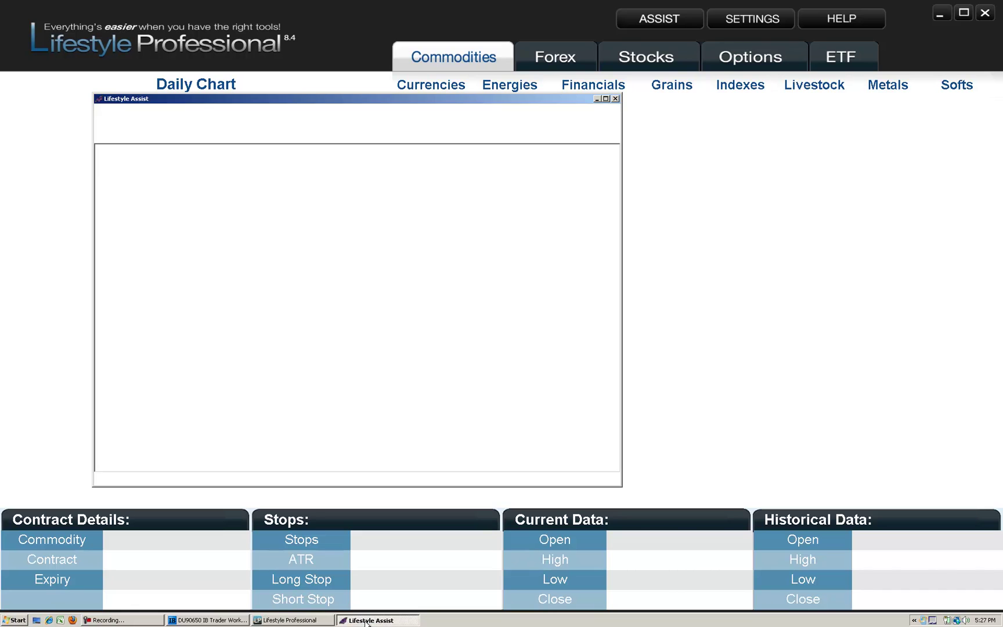